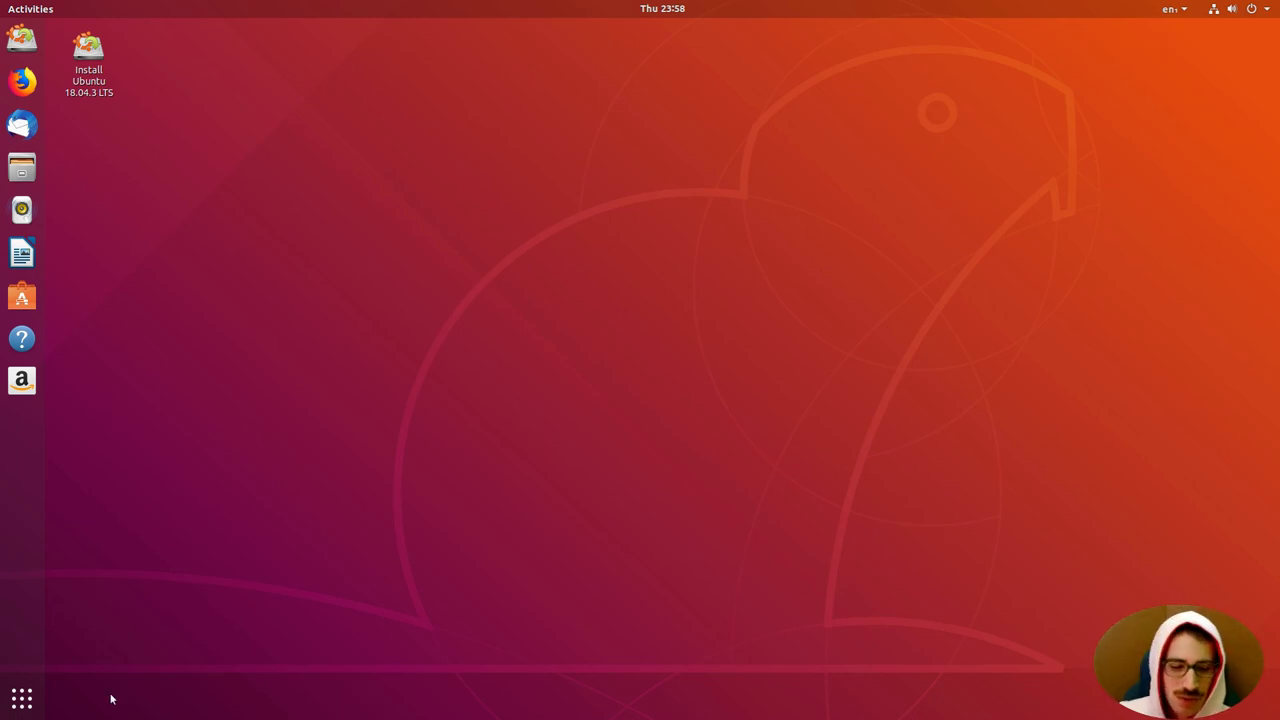
Search the applications for "keyb" and open the Region & Language settings
click(24, 695)
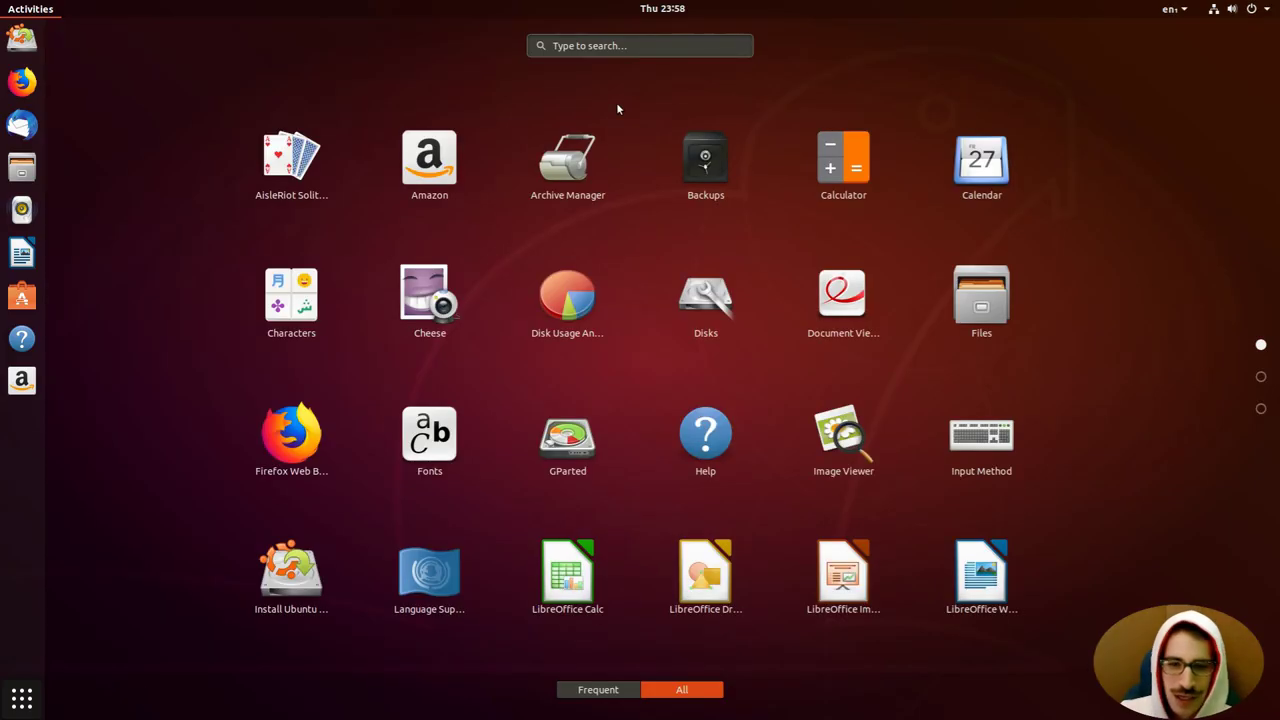
click(629, 48)
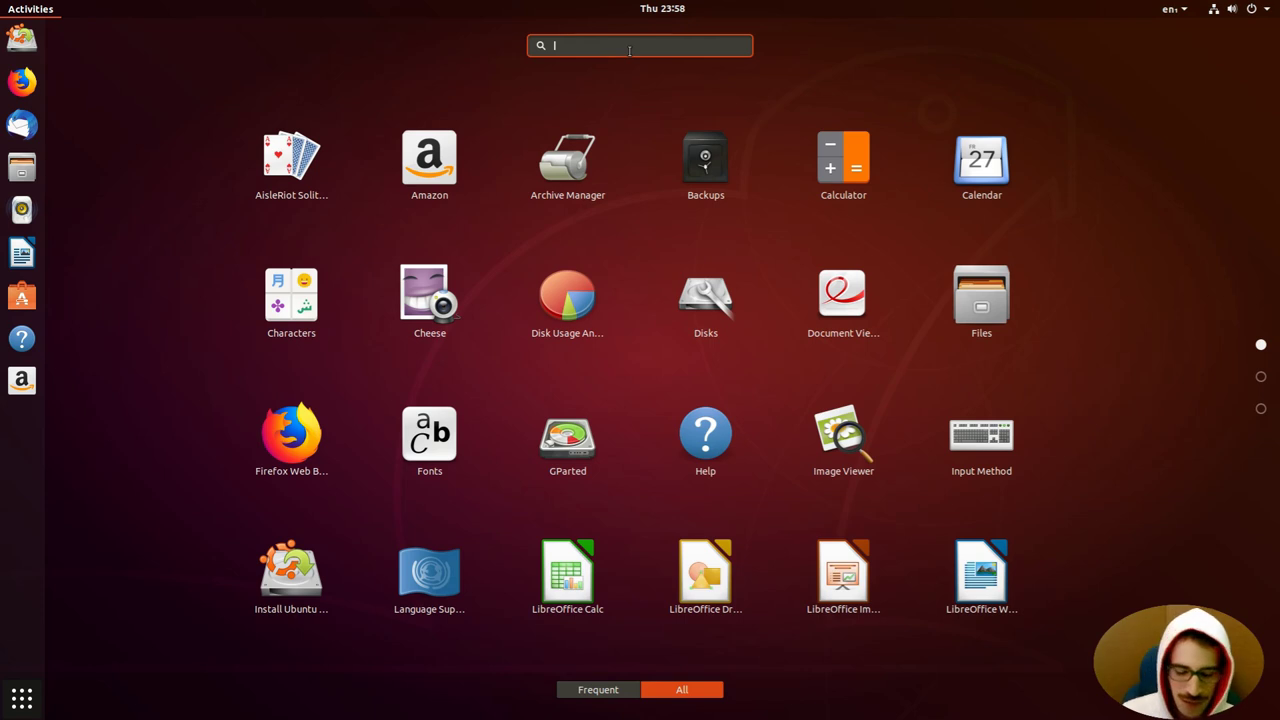
text(keyb)
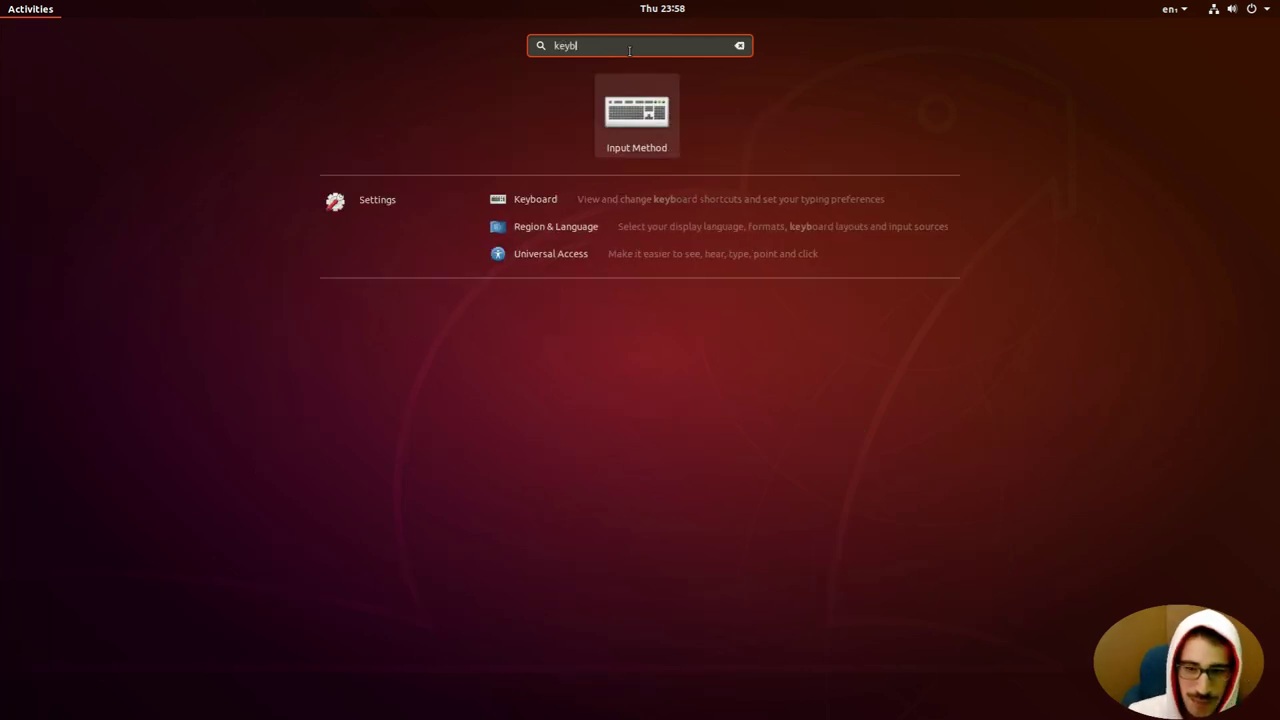
click(583, 228)
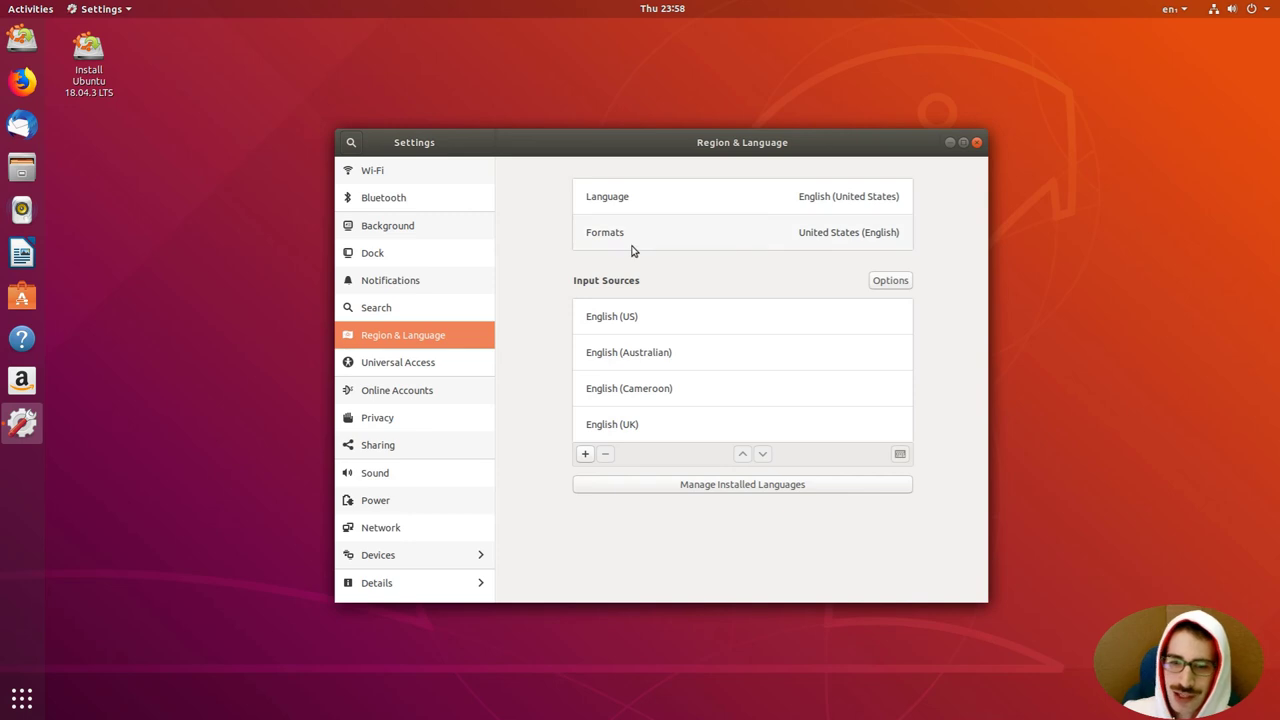
Add the plain Italian layout from Italian (Italy) as a new keyboard input source
click(586, 455)
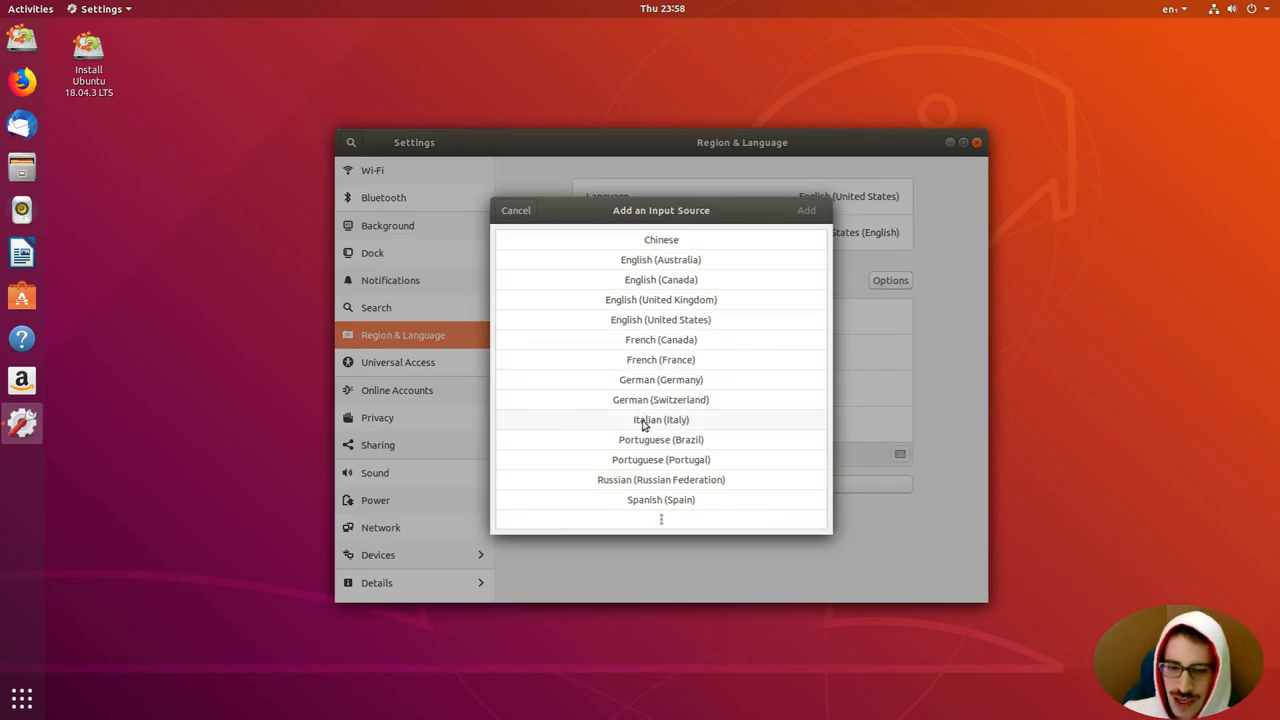
click(643, 420)
click(544, 259)
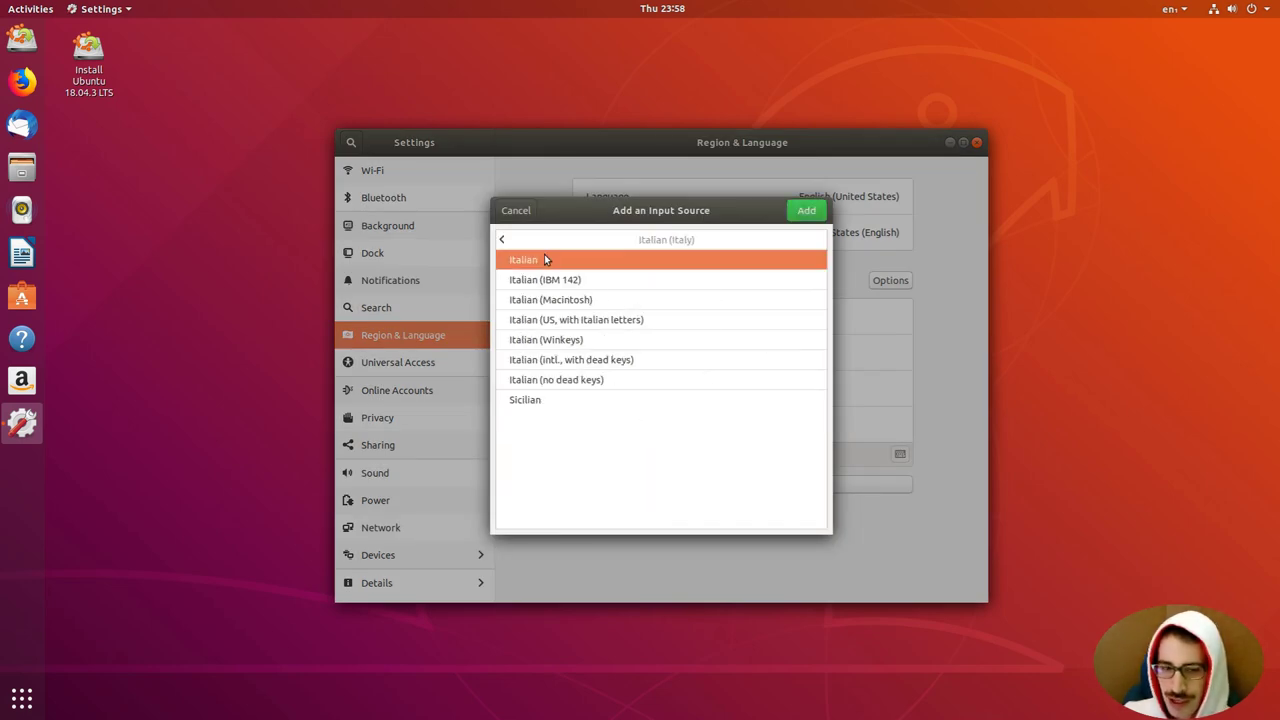
click(813, 214)
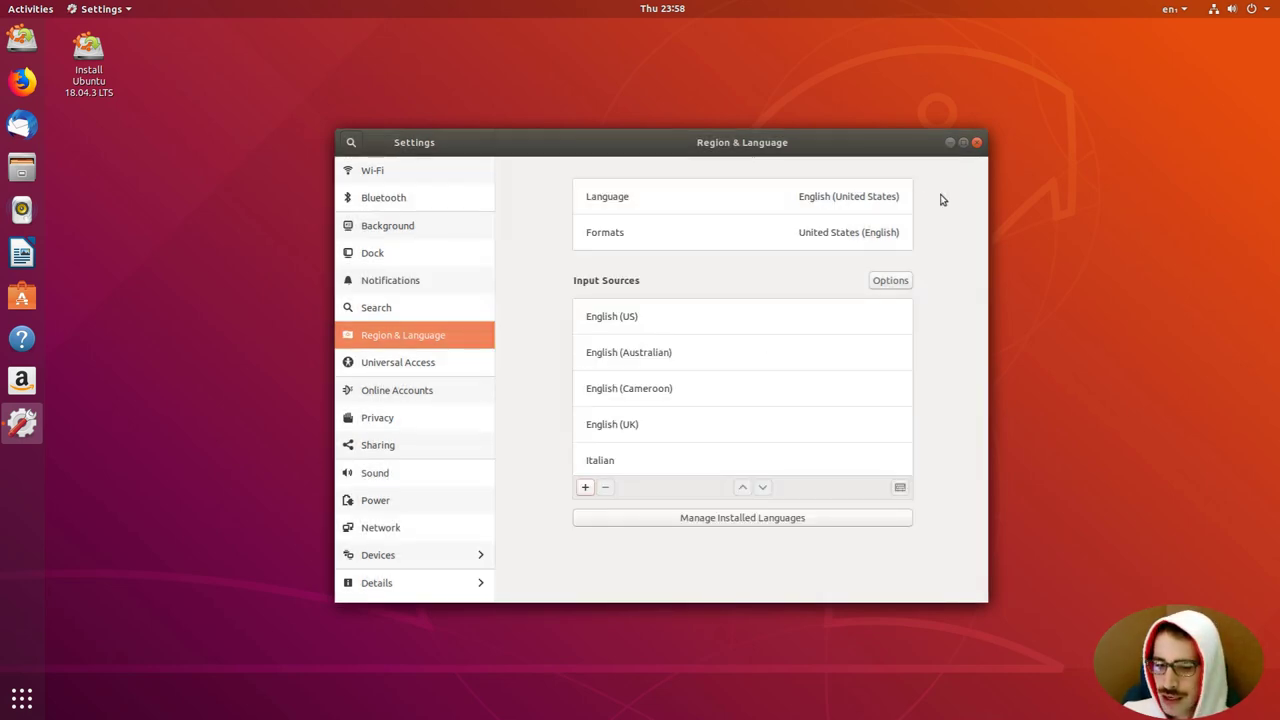
Switch the active keyboard layout to Italian and close the Settings window
click(1170, 11)
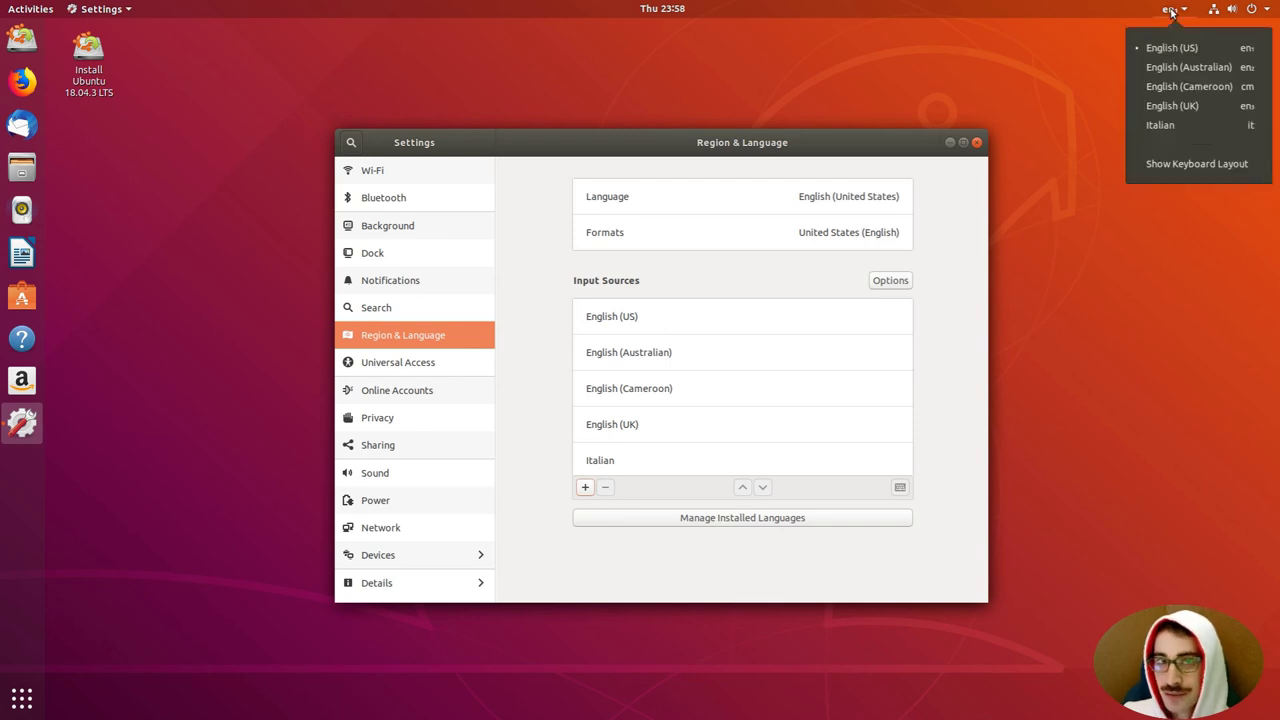
click(1179, 125)
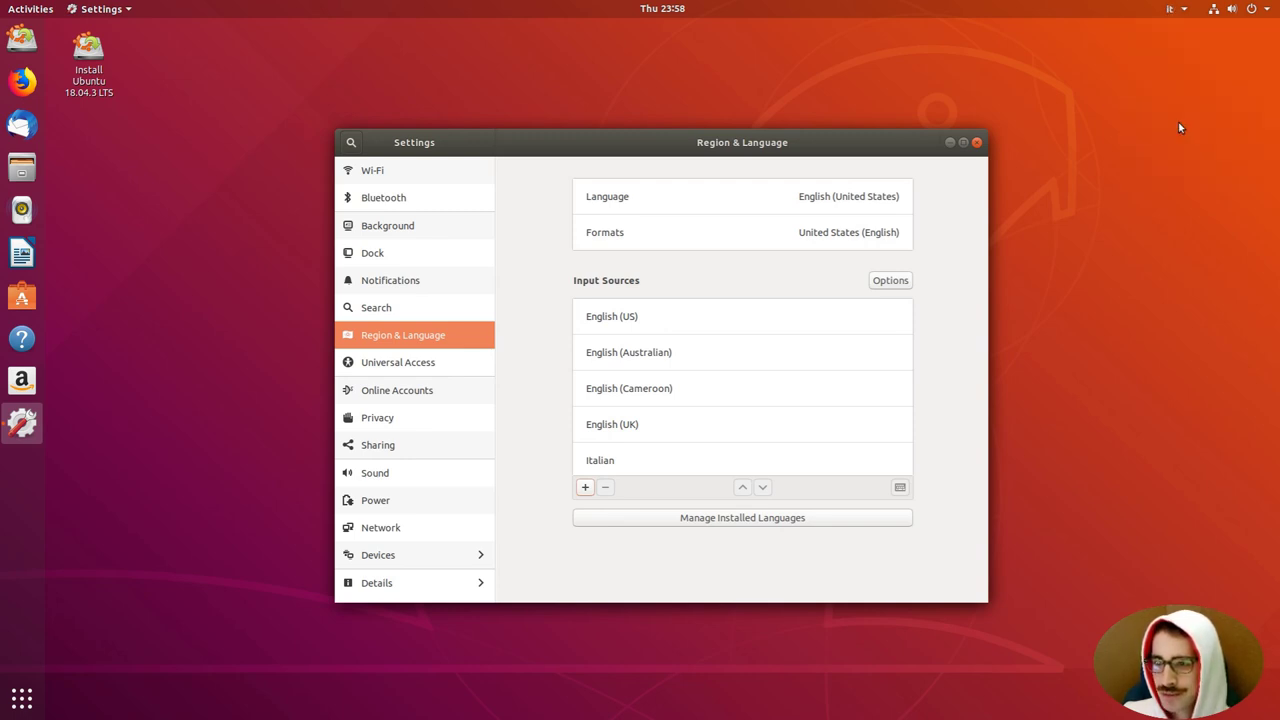
click(978, 142)
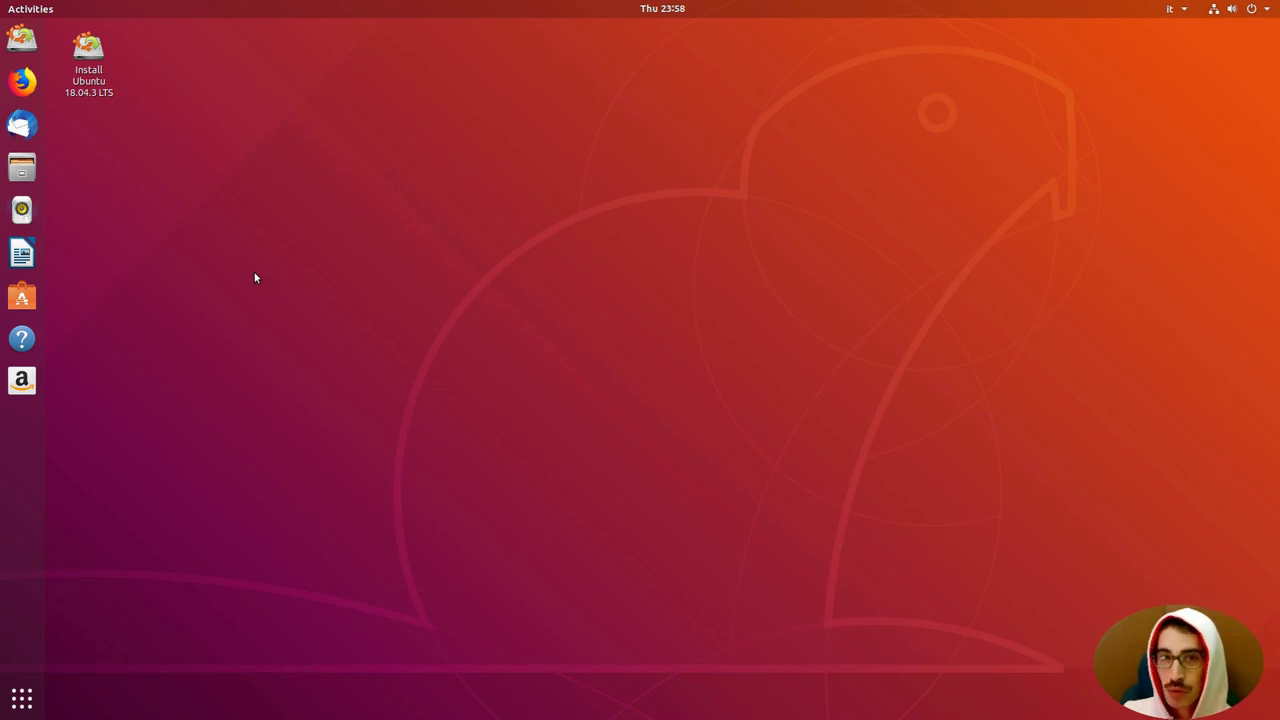
Open Software & Updates from Ubuntu Software and enable the community-maintained (universe) and copyright-restricted (multiverse) repositories
click(22, 295)
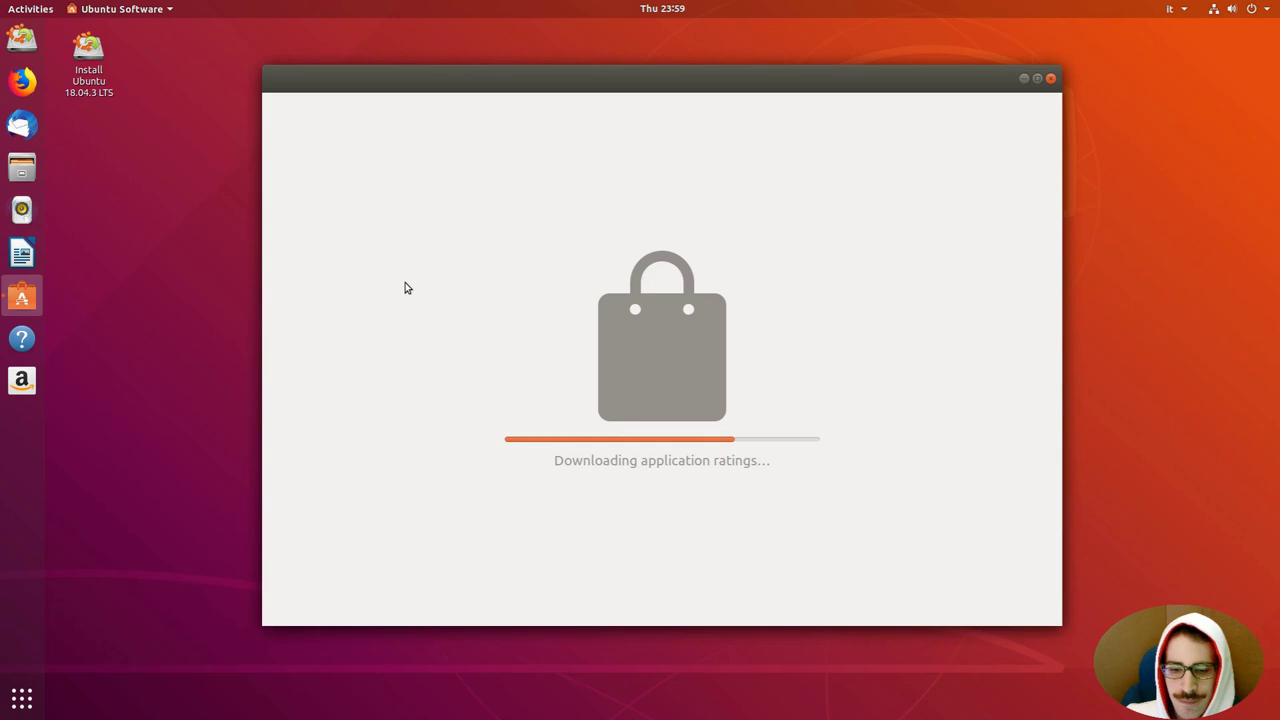
click(164, 11)
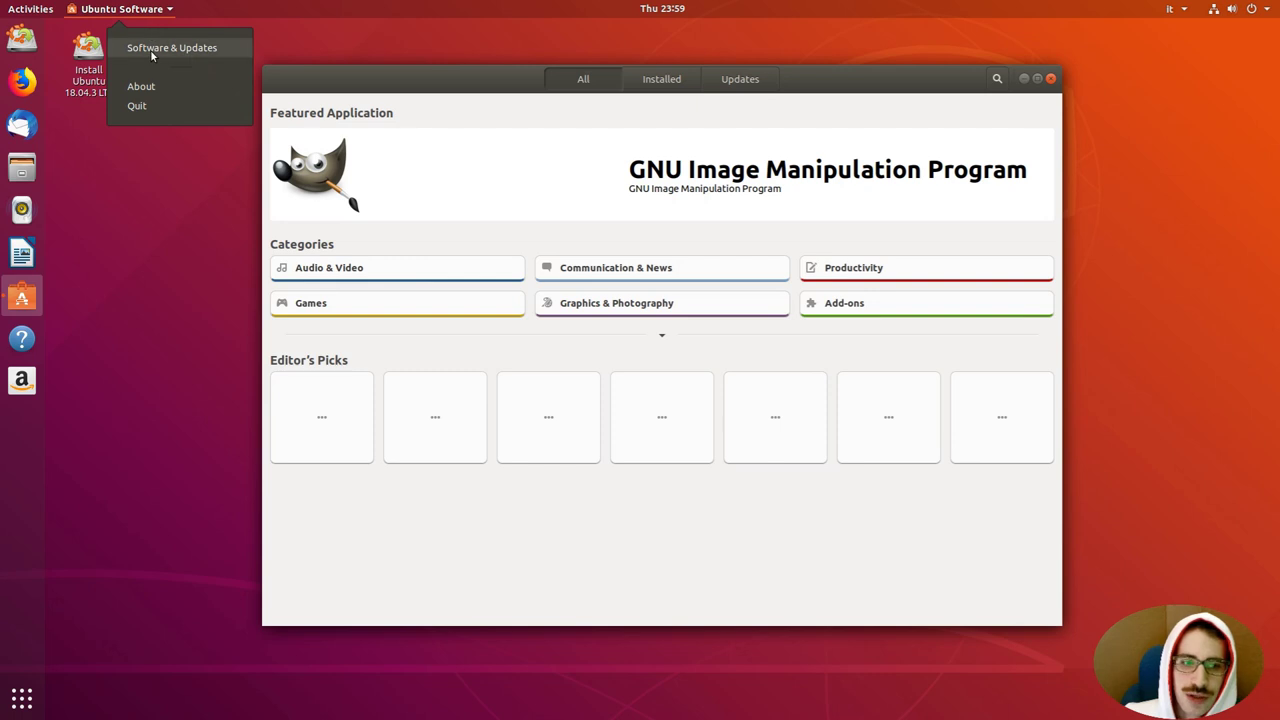
click(146, 50)
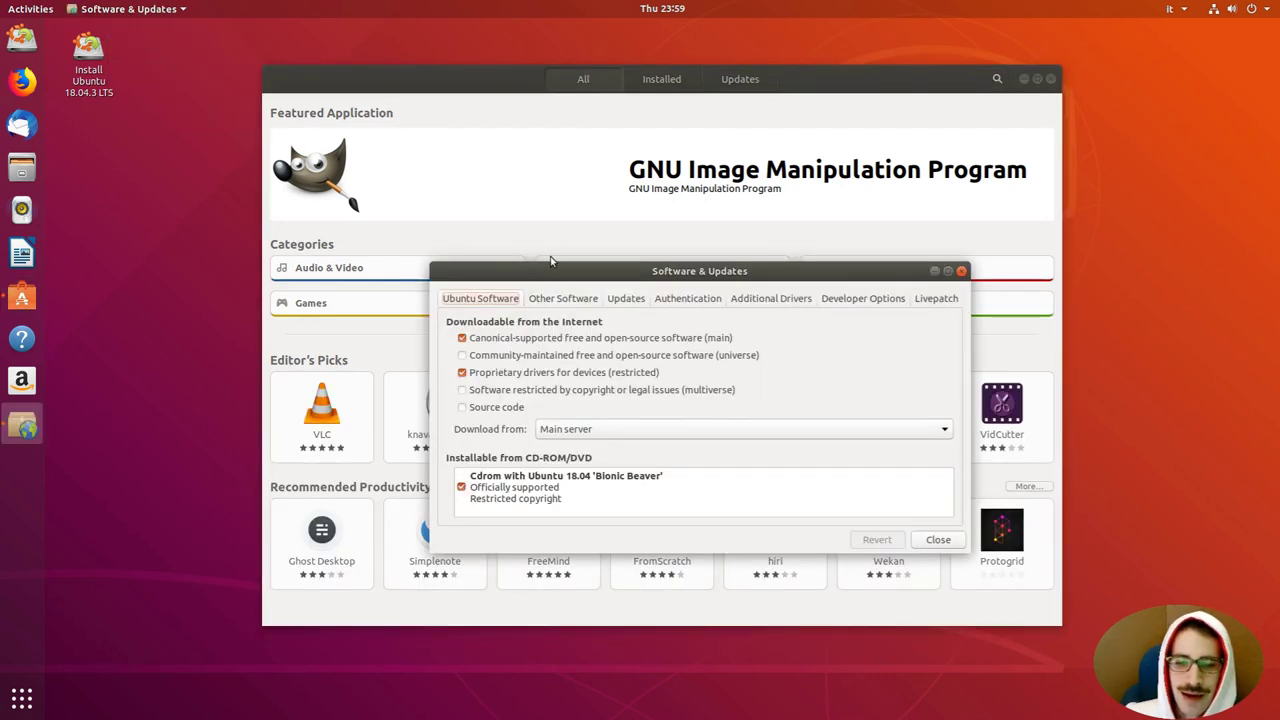
drag(638, 270, 623, 173)
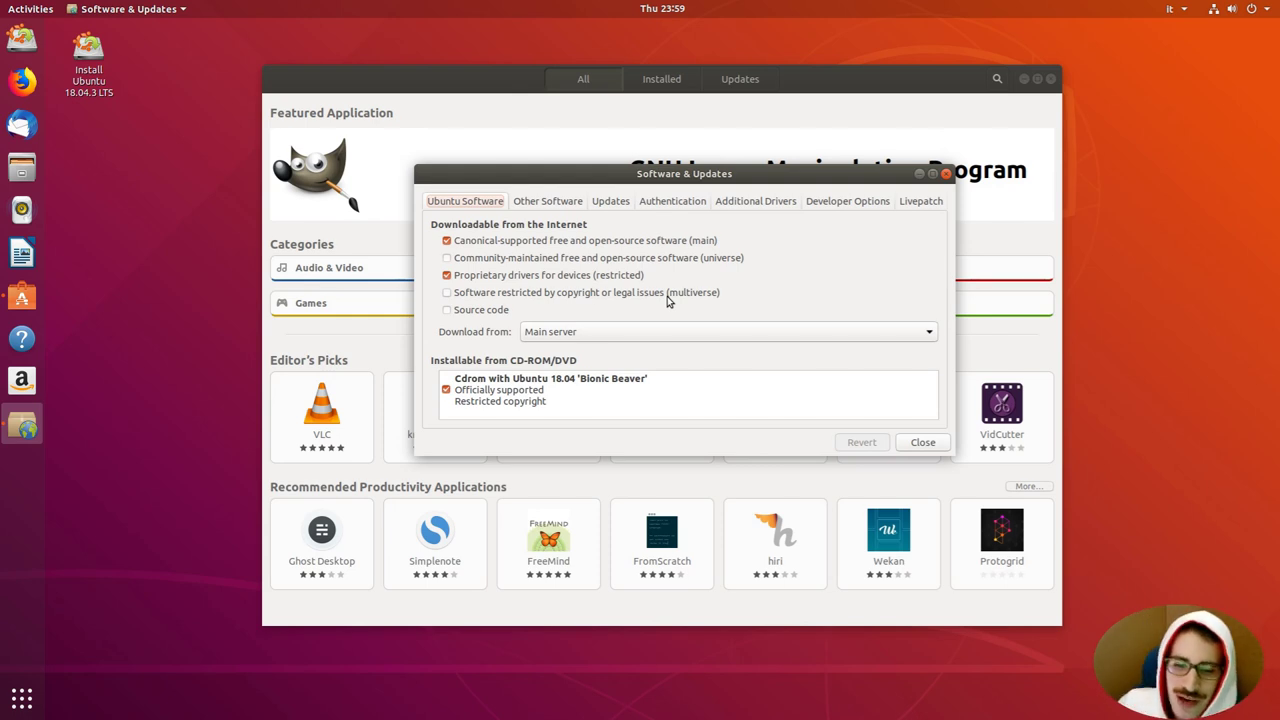
click(490, 296)
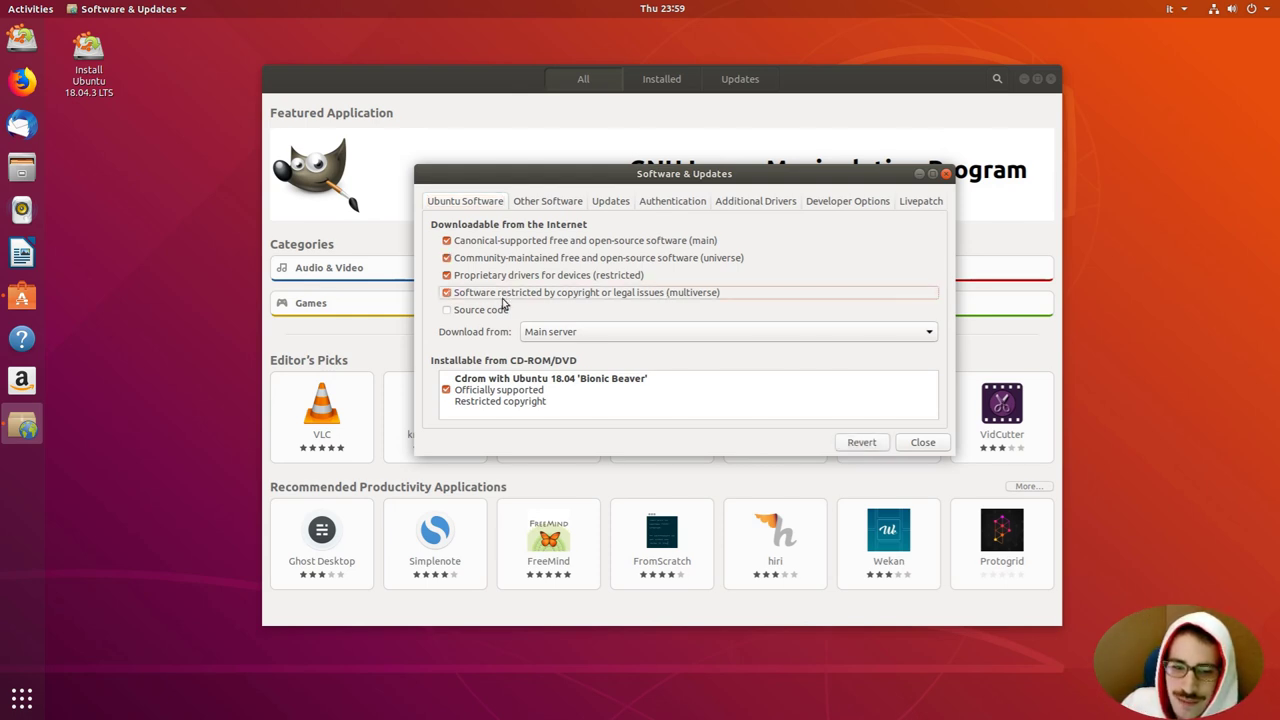
Close the repository settings, reloading the available software information with download details expanded, and close Ubuntu Software
click(923, 446)
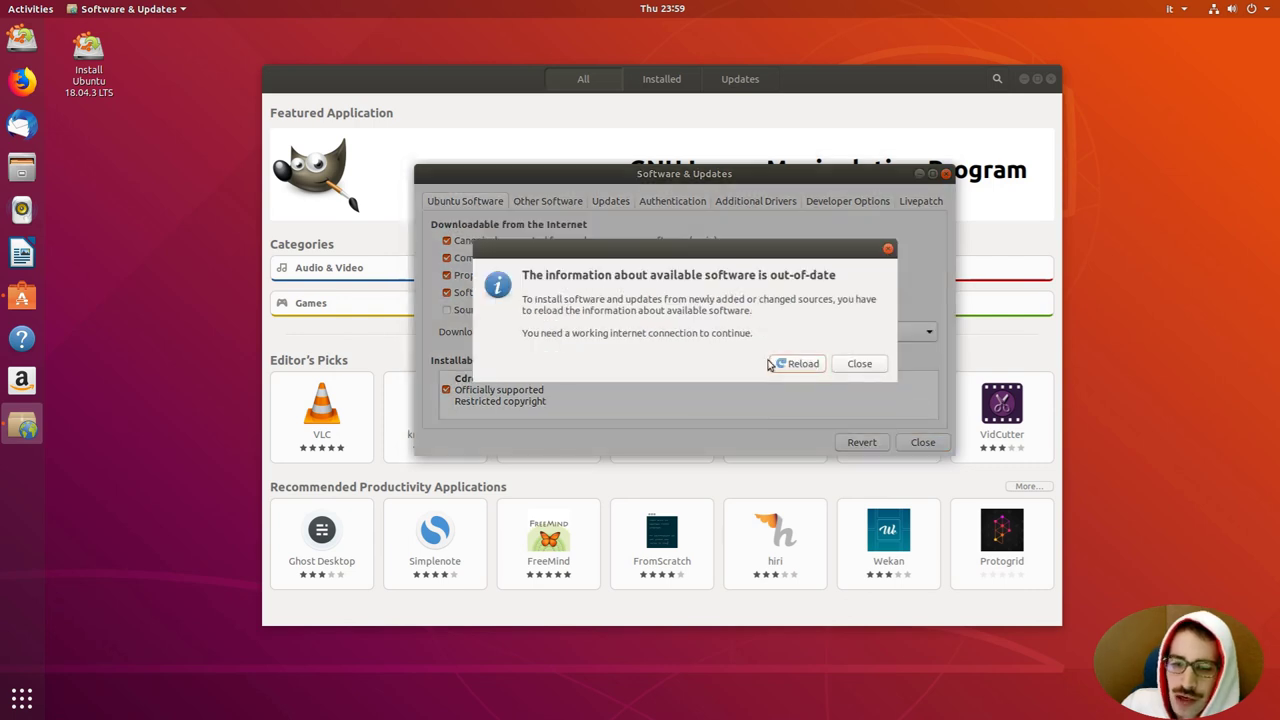
click(789, 364)
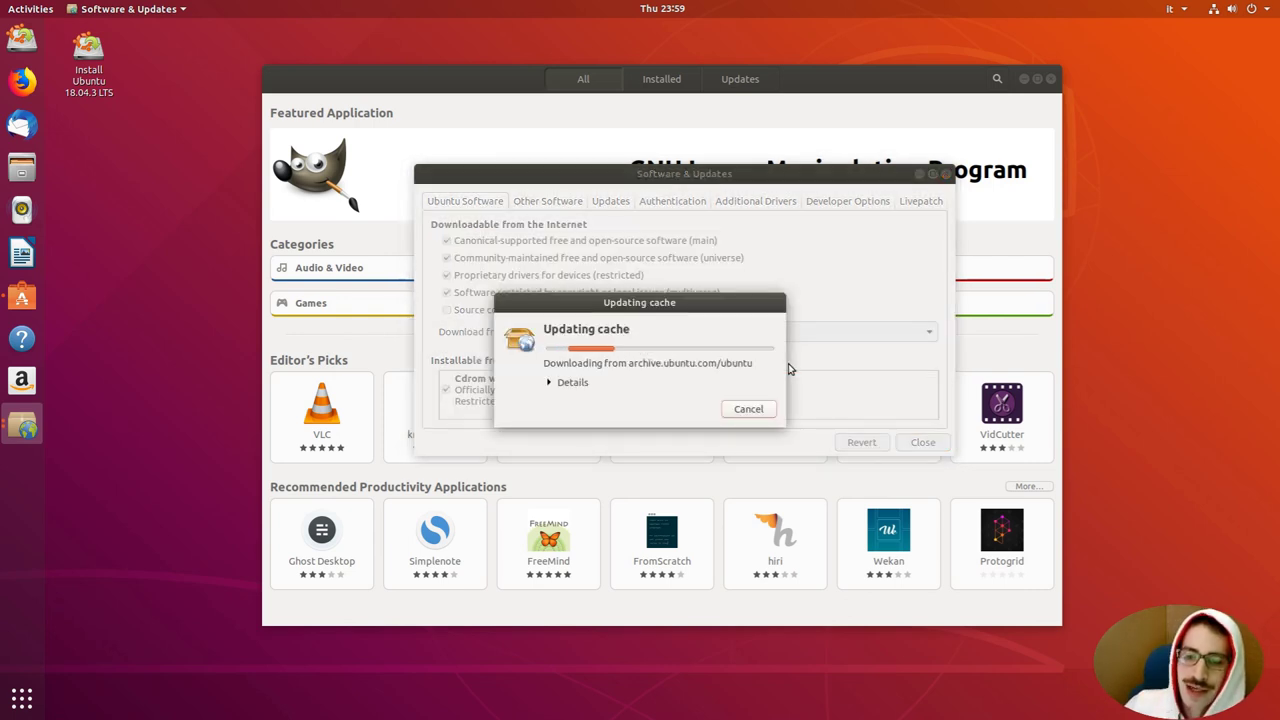
drag(571, 302, 576, 302)
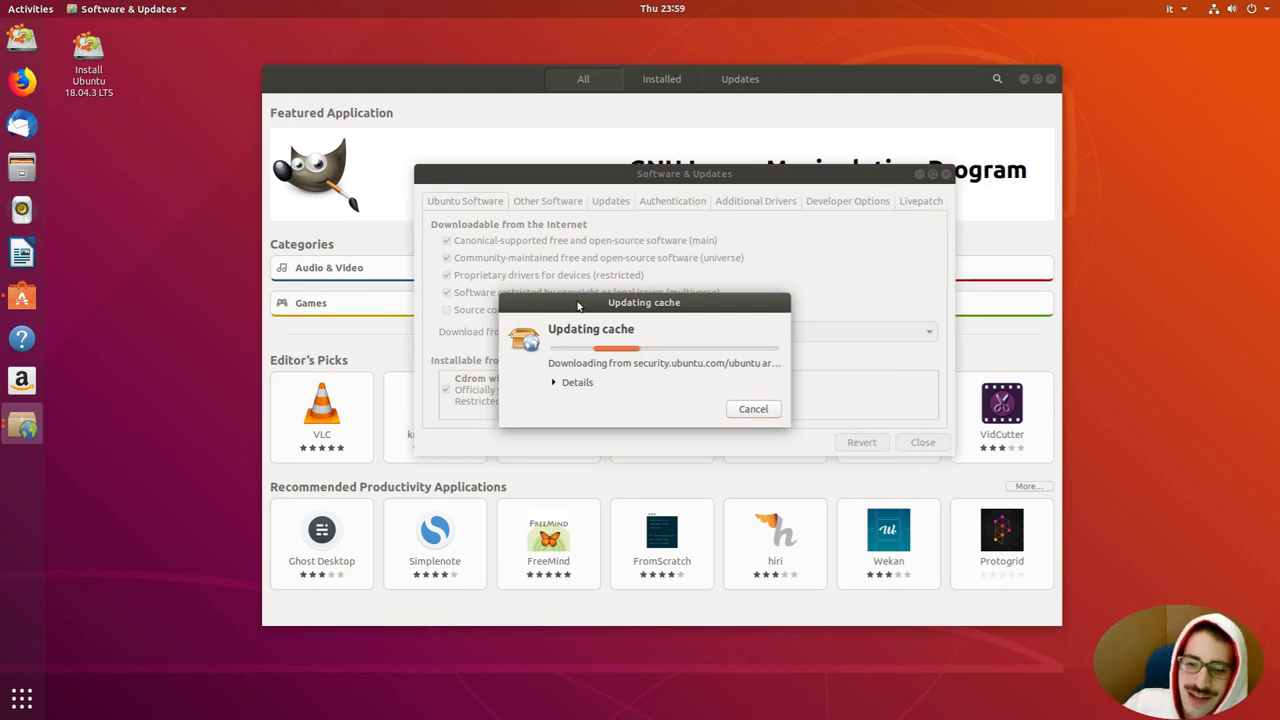
drag(577, 305, 591, 232)
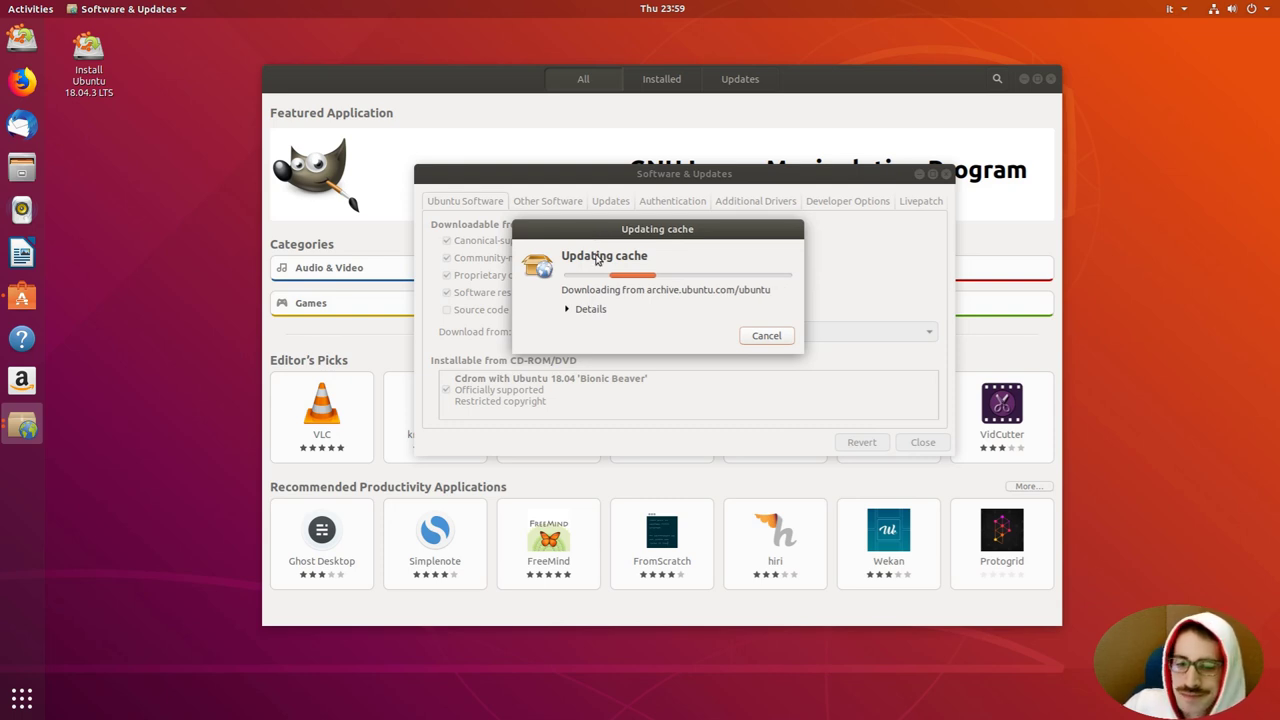
click(585, 309)
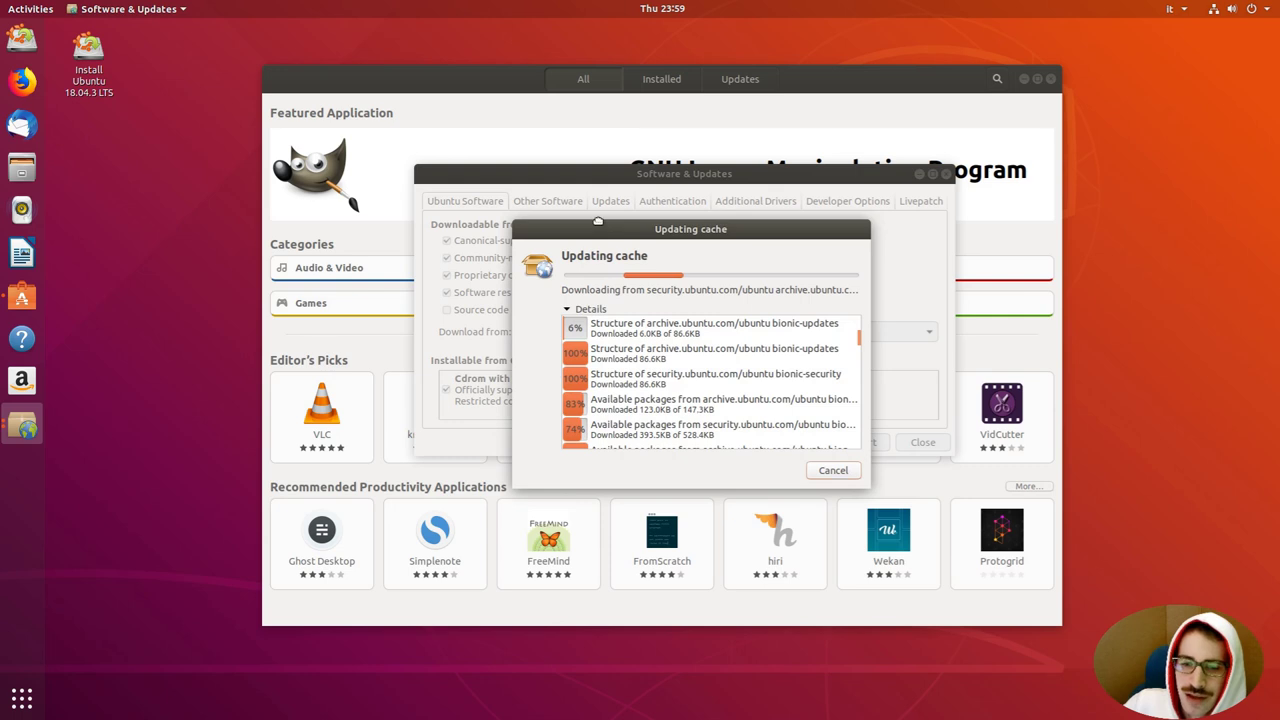
drag(597, 224, 582, 110)
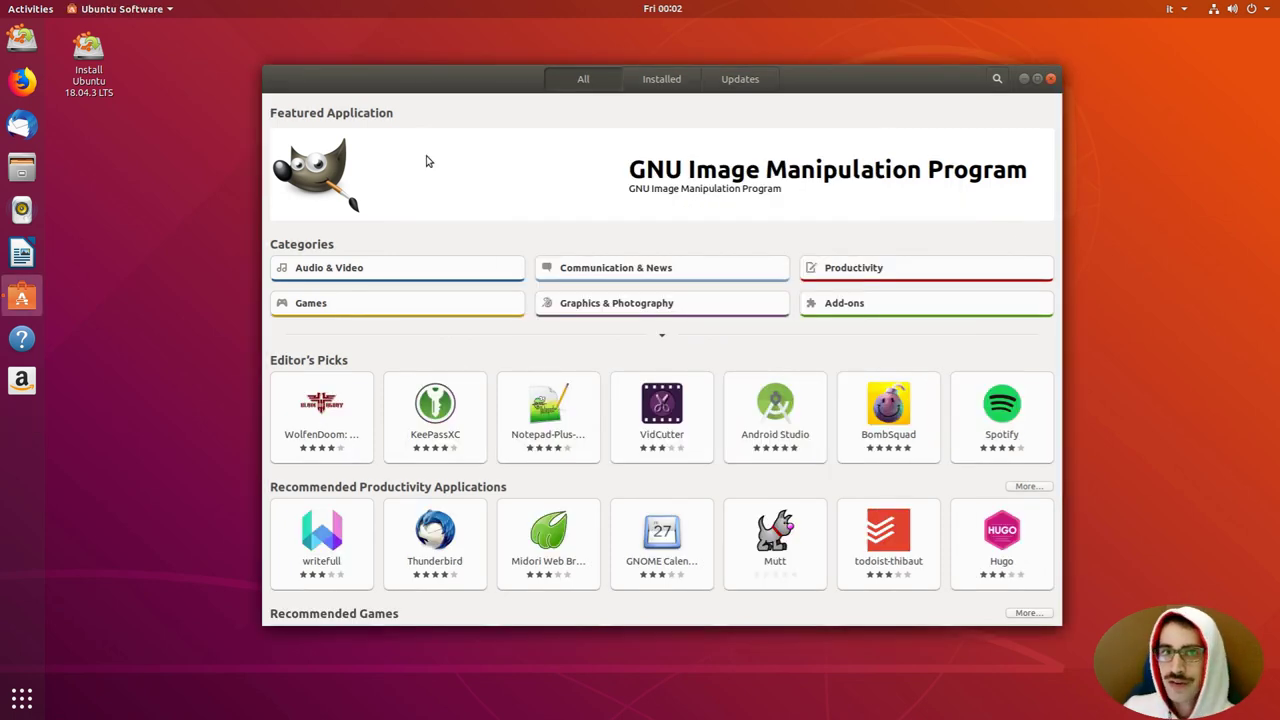
click(1051, 79)
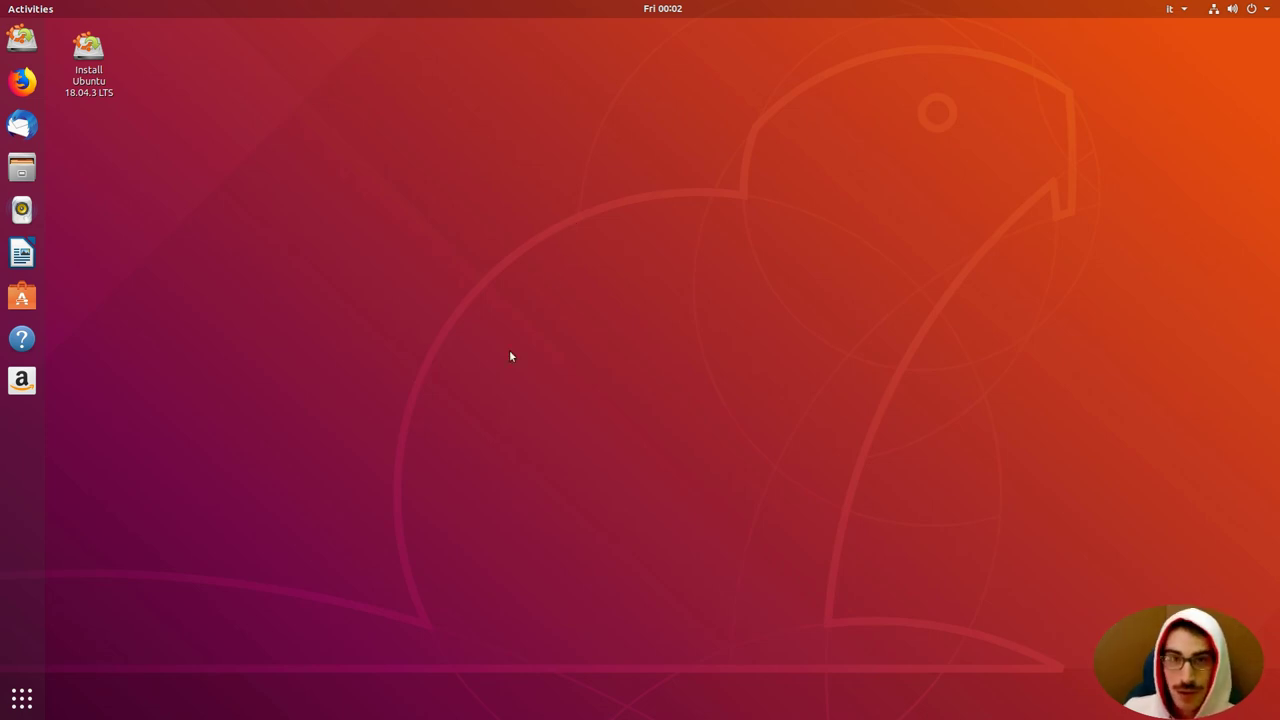
Search the applications for the Terminal and open it
click(22, 698)
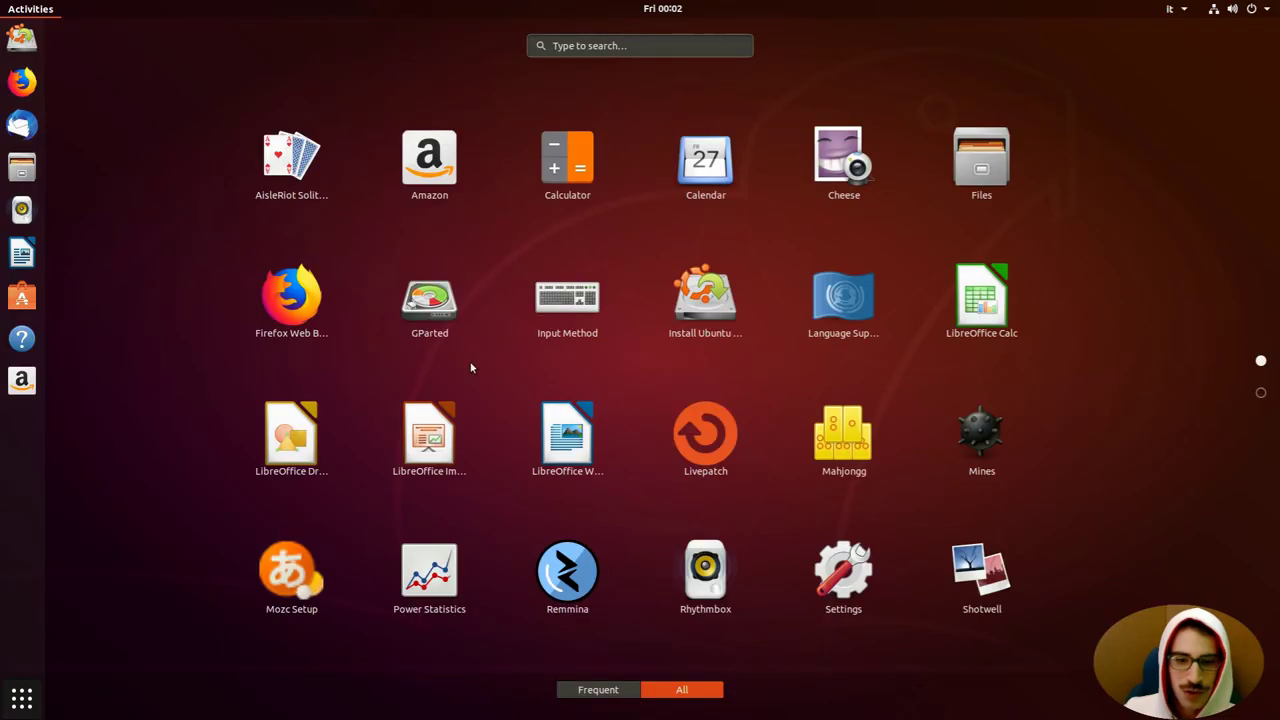
text(termi)
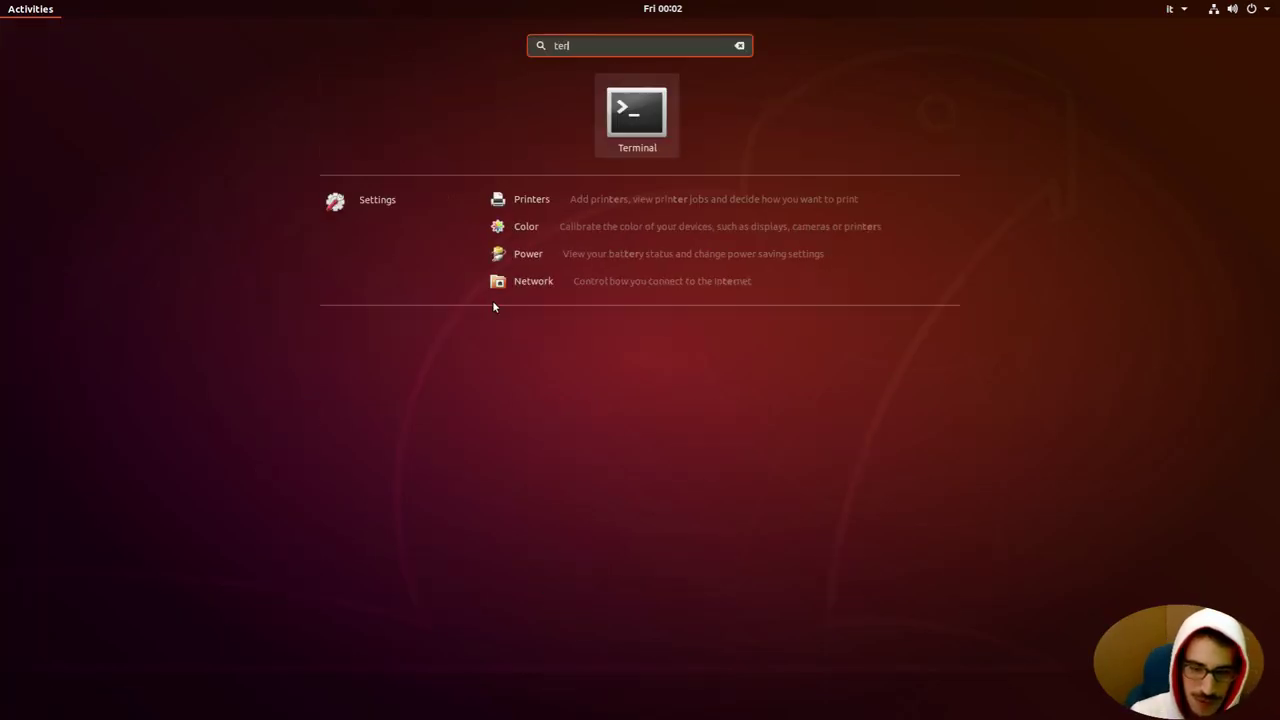
click(635, 146)
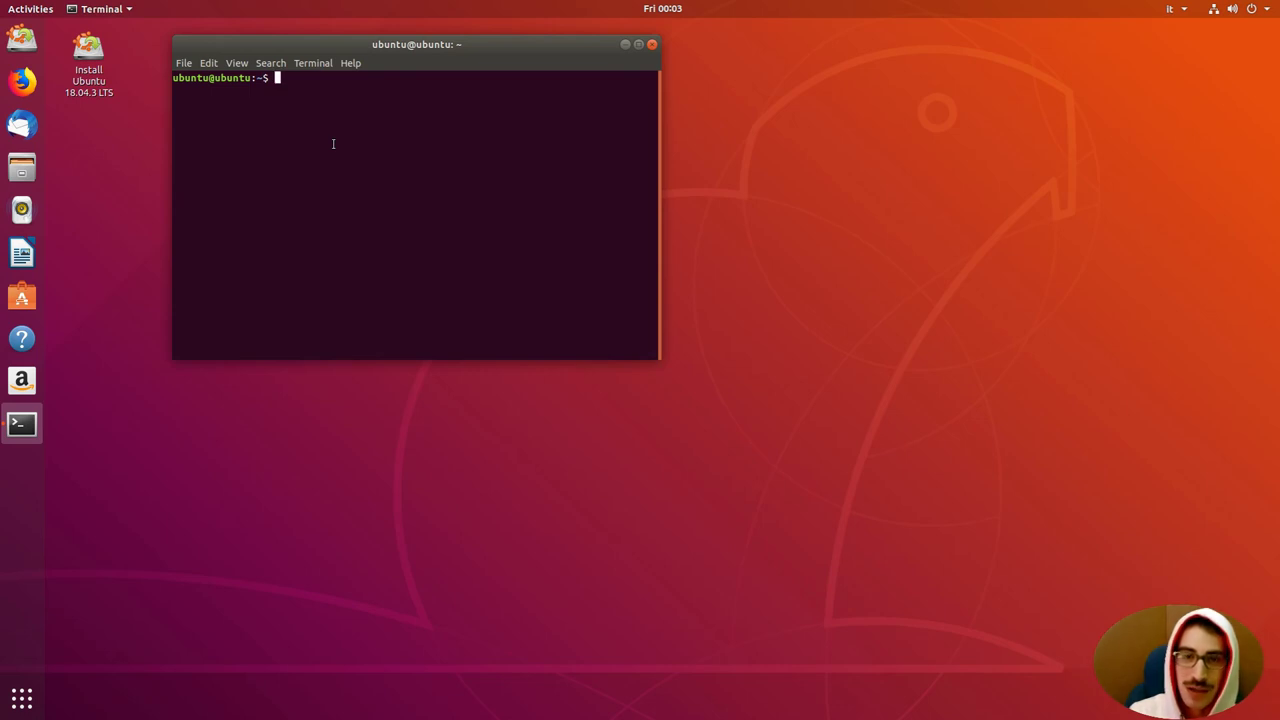
Search the package repositories for Pepper packages with the command "apt search pepper"
text(apt )
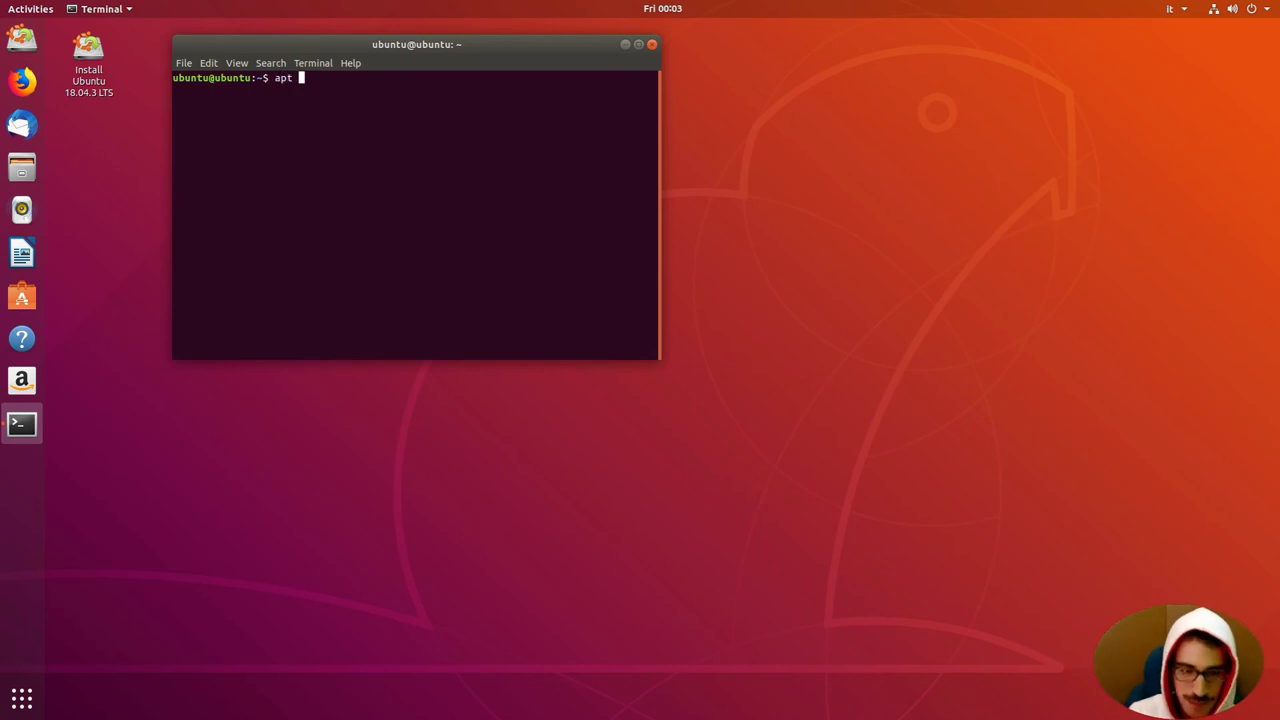
text(search )
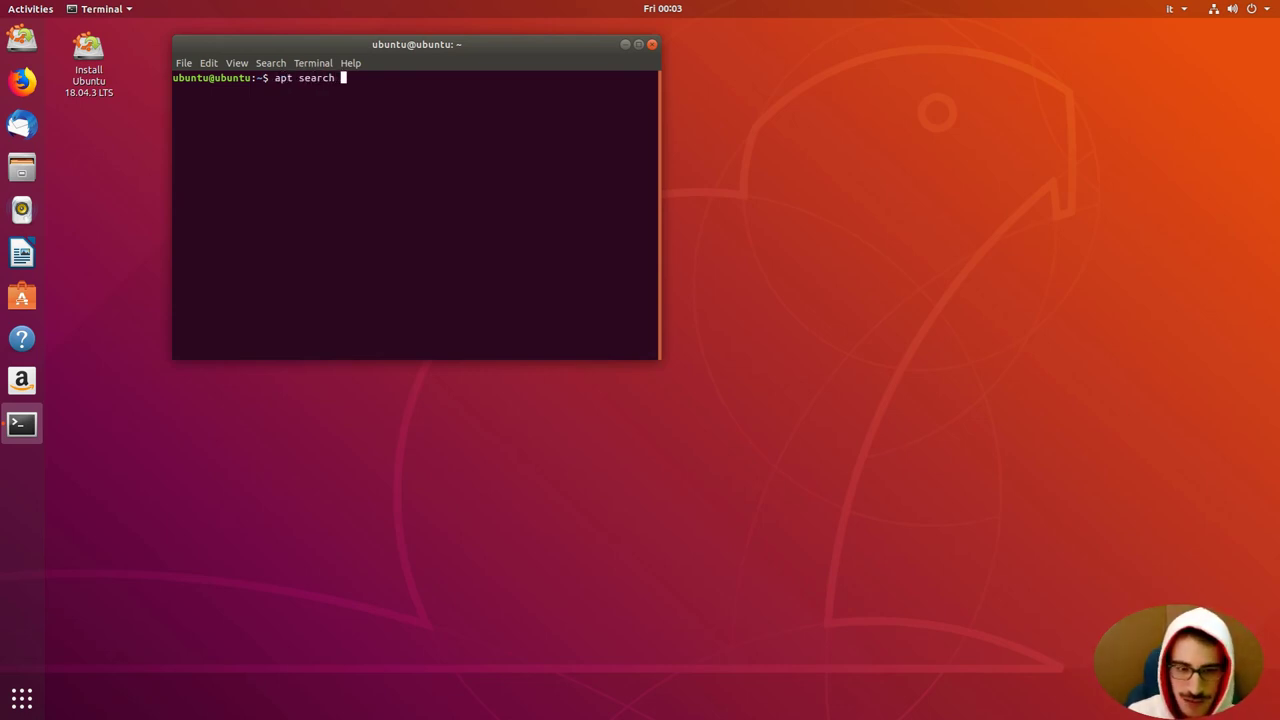
text(p)
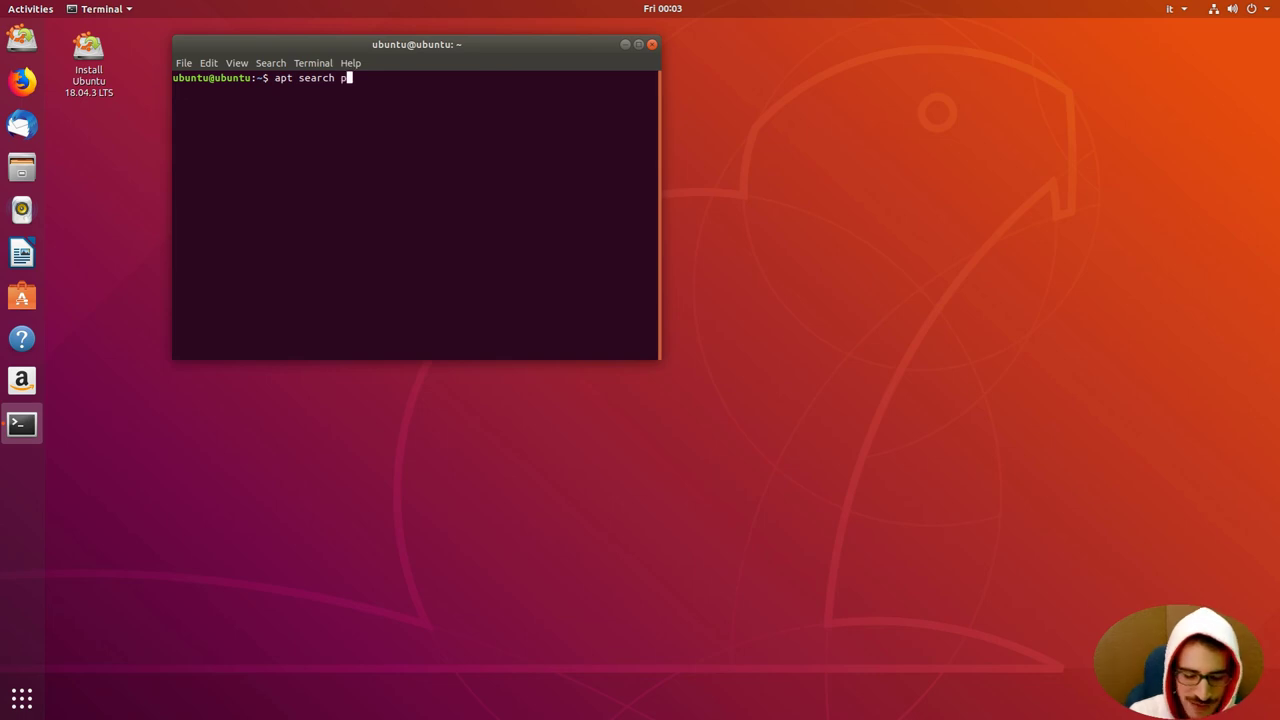
text(epper)
key(Return)
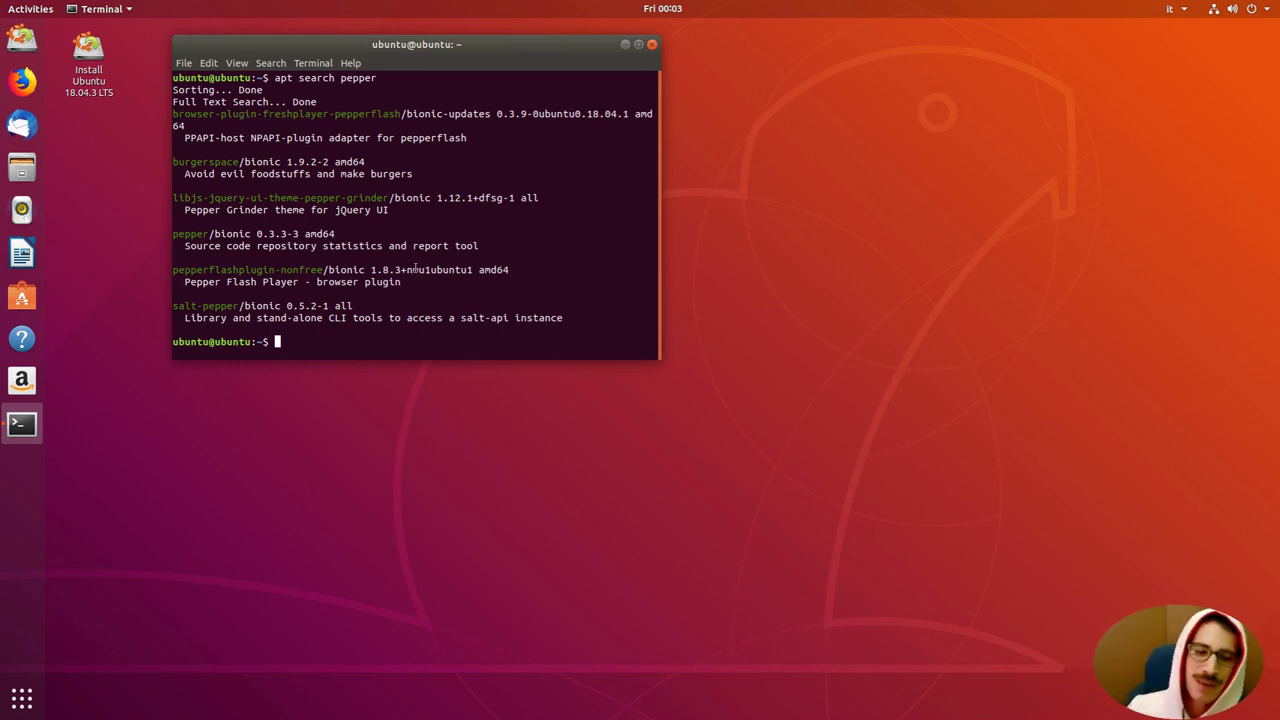
Start the command "sudo apt install" and add the package name browser-plugin-freshplayer-pepperflash copied from the search results
text(sudo )
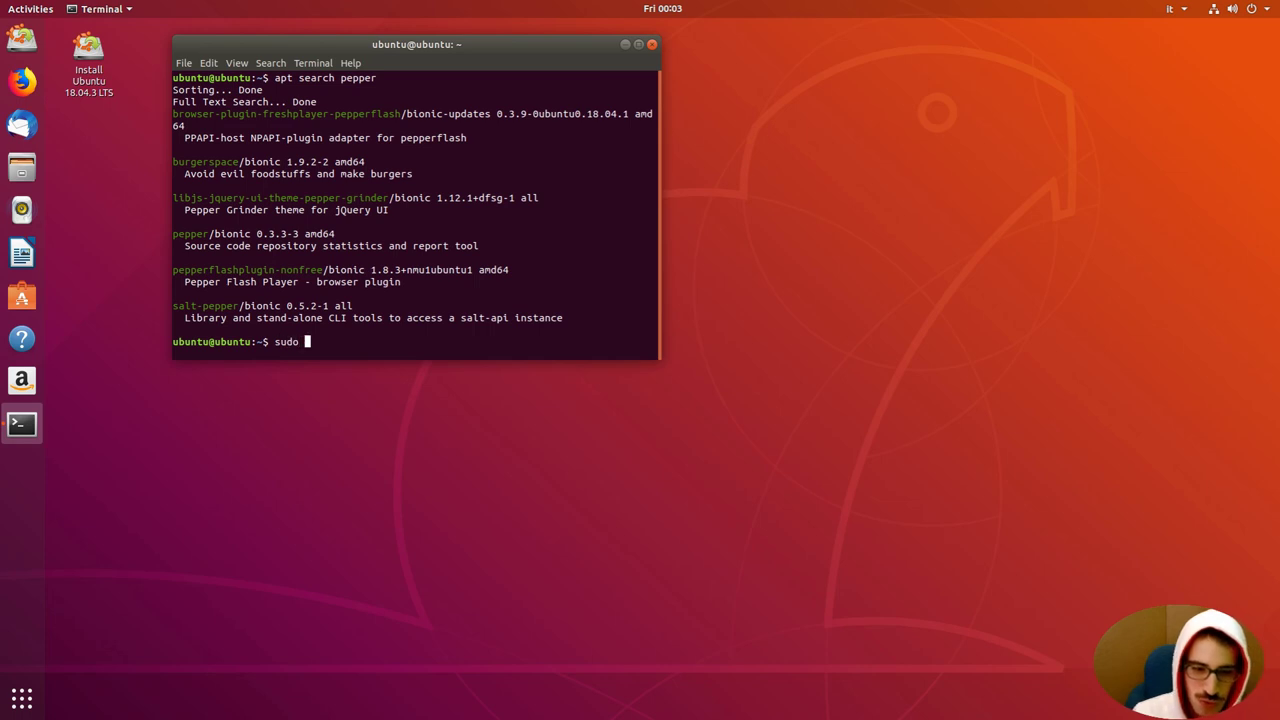
text(a)
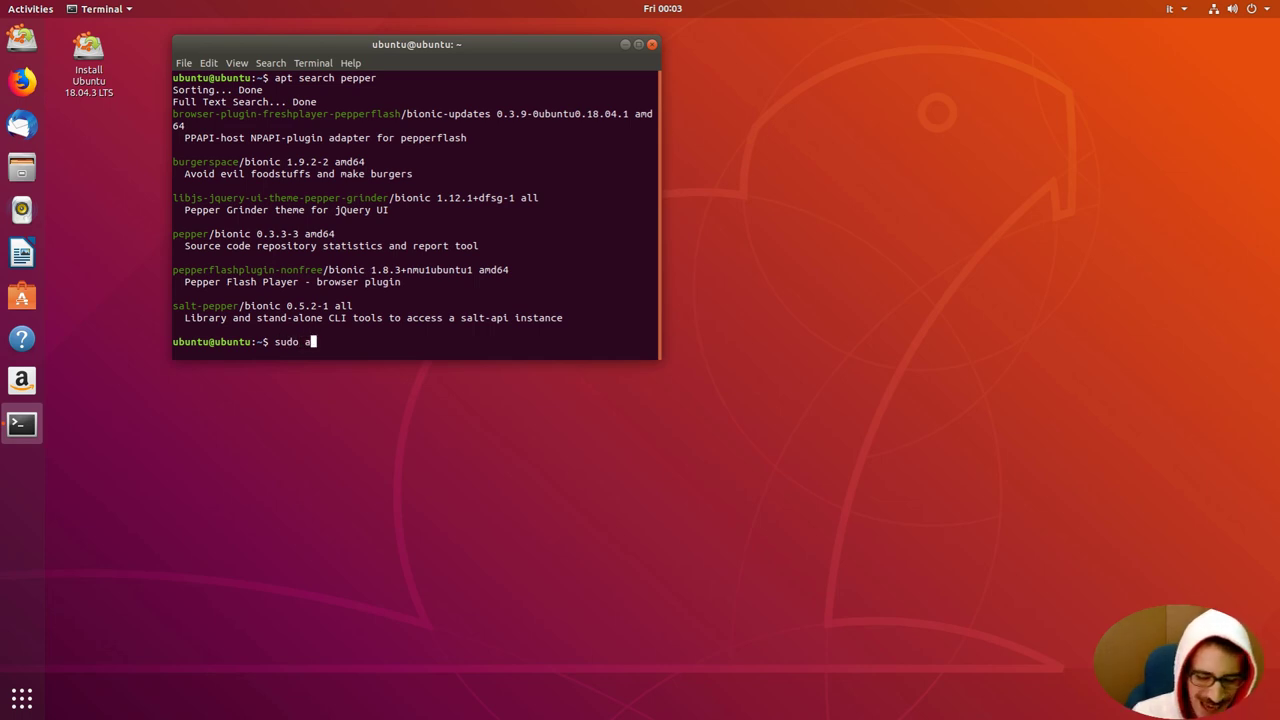
text(pt install)
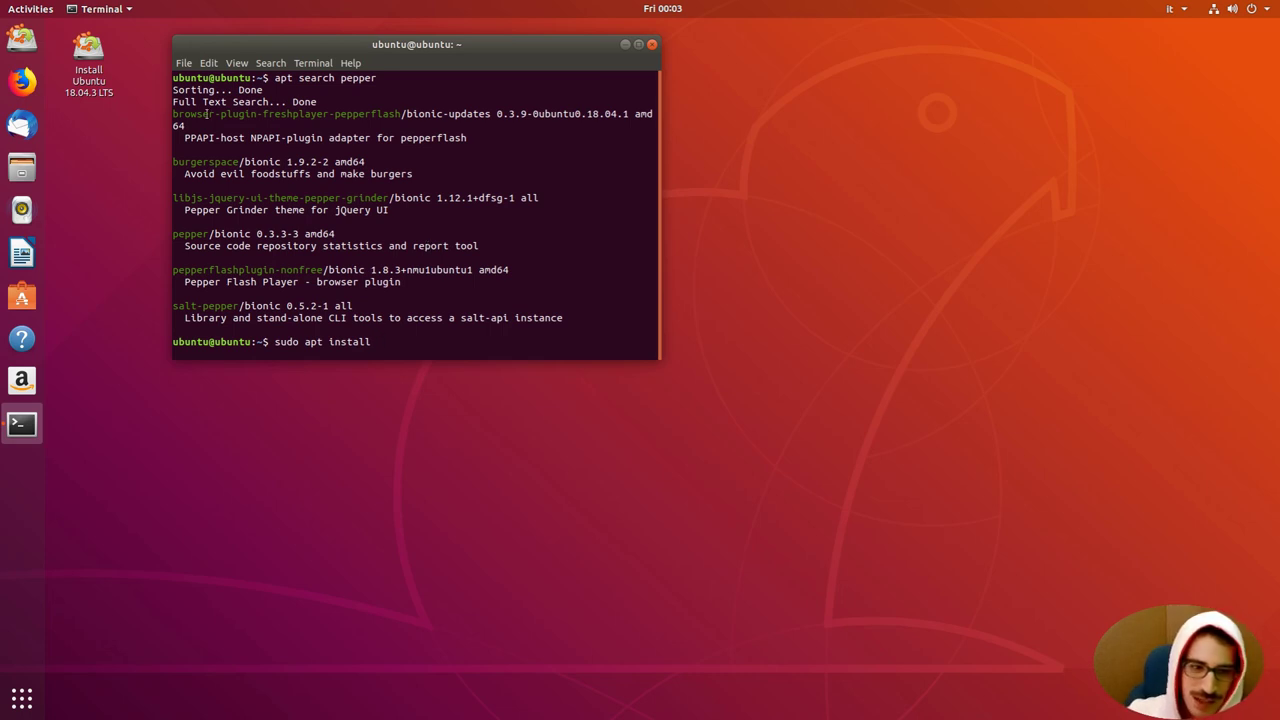
drag(174, 113, 401, 114)
right_click(401, 115)
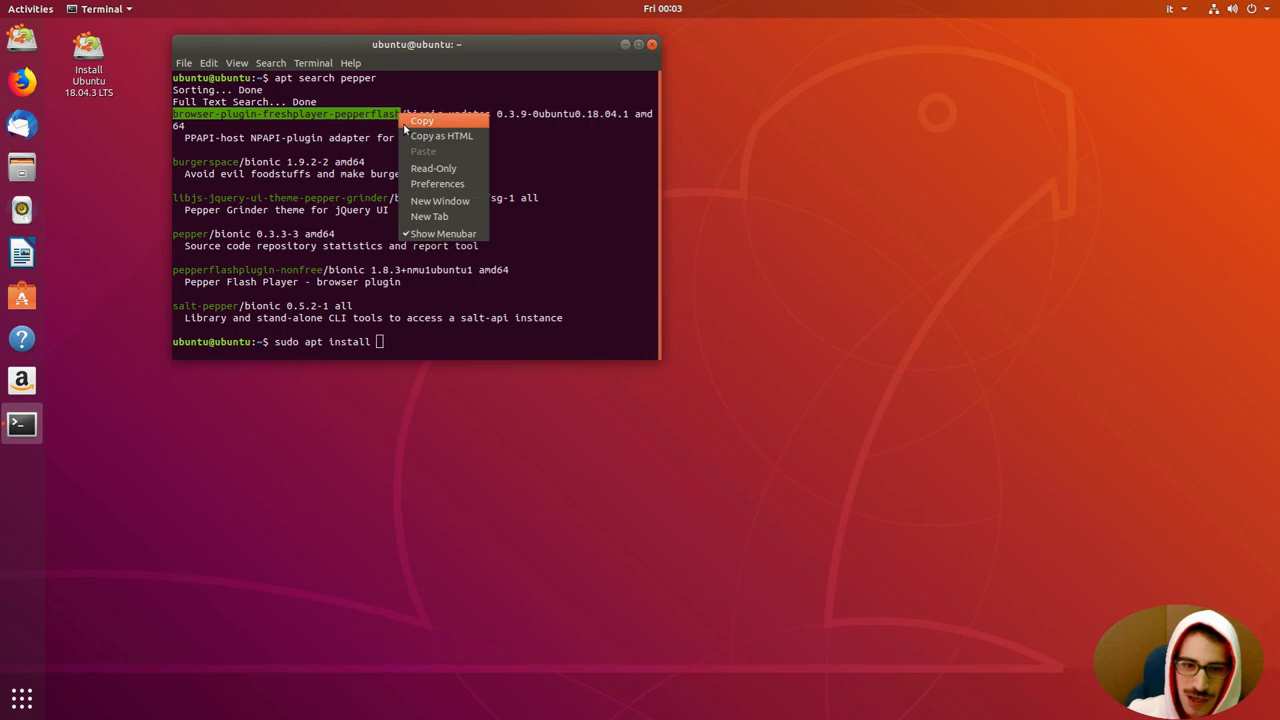
click(409, 126)
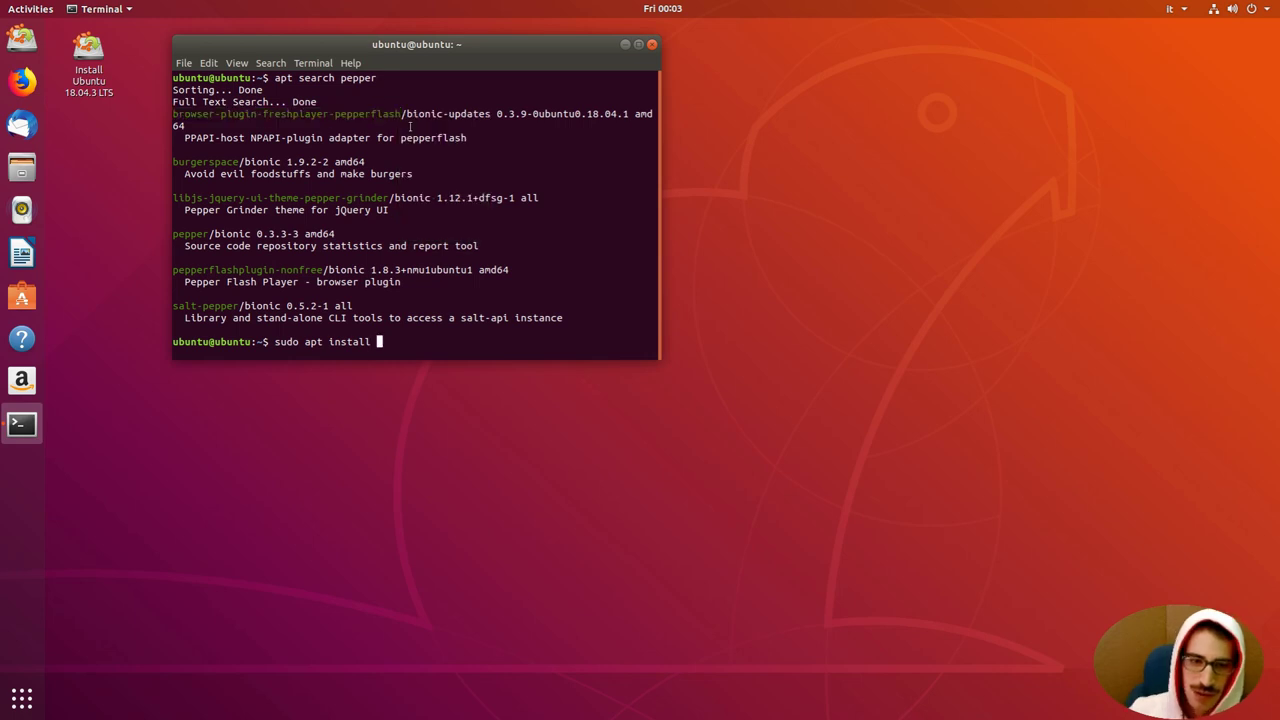
right_click(409, 127)
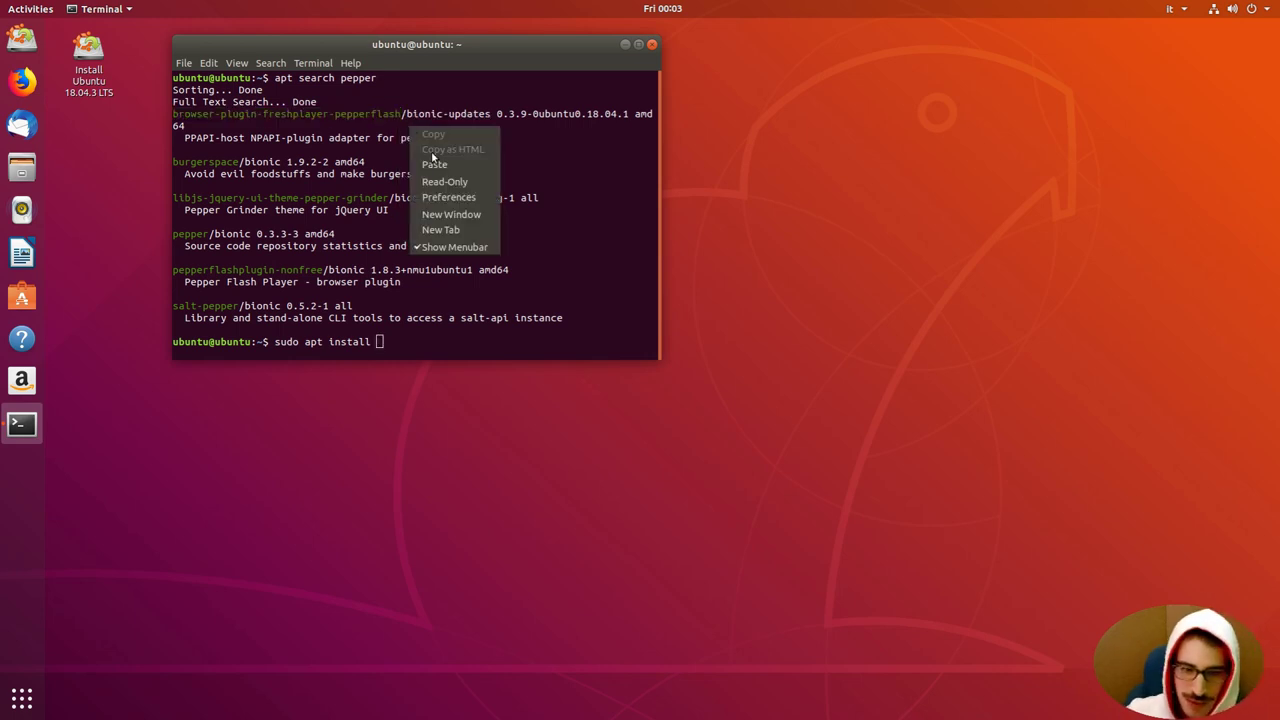
click(434, 164)
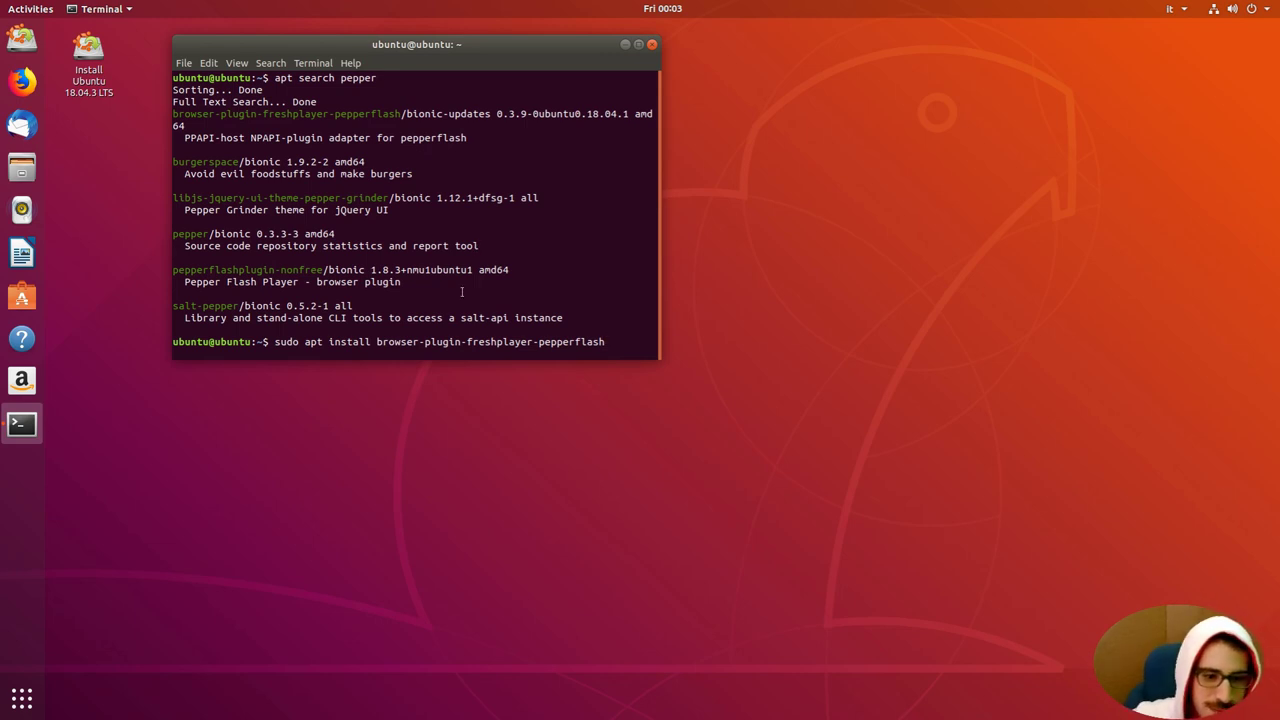
Append pepperflashplugin-nonfree, copied from the search results, to the install command, run it and accept the installation
drag(323, 269, 173, 270)
right_click(195, 268)
click(214, 273)
click(530, 283)
key(ctrl+shift+v)
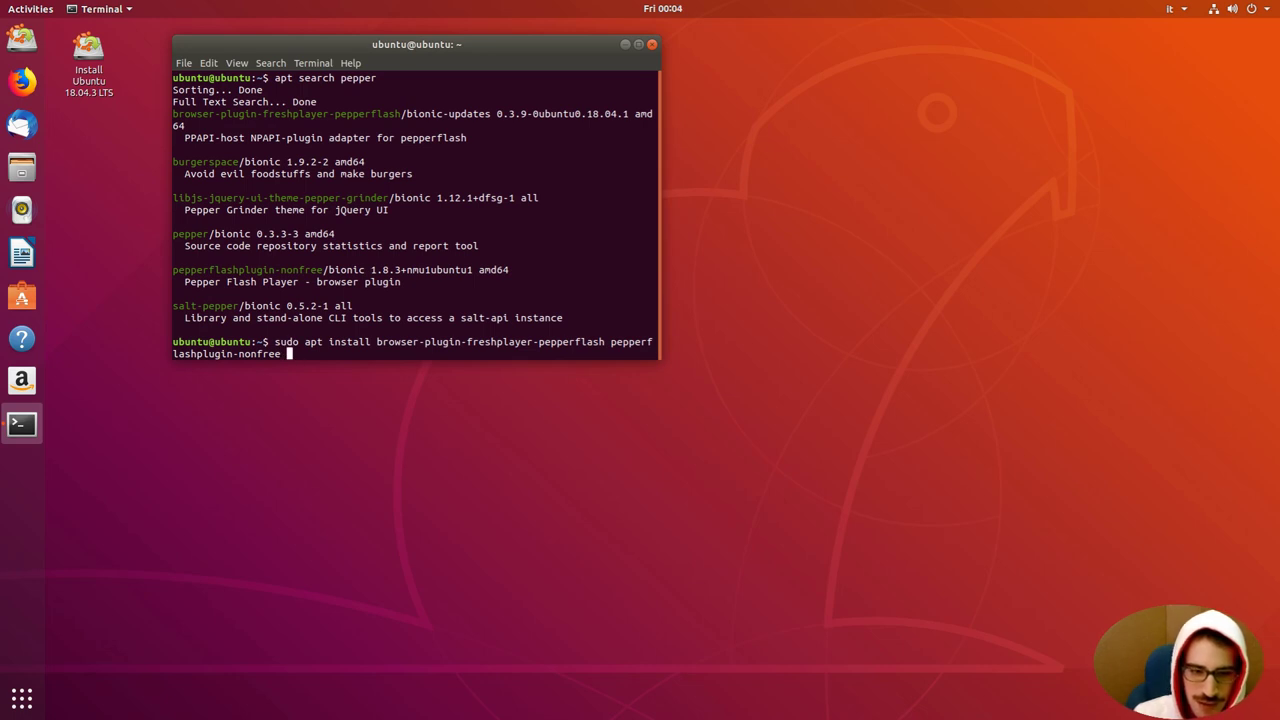
key(Return)
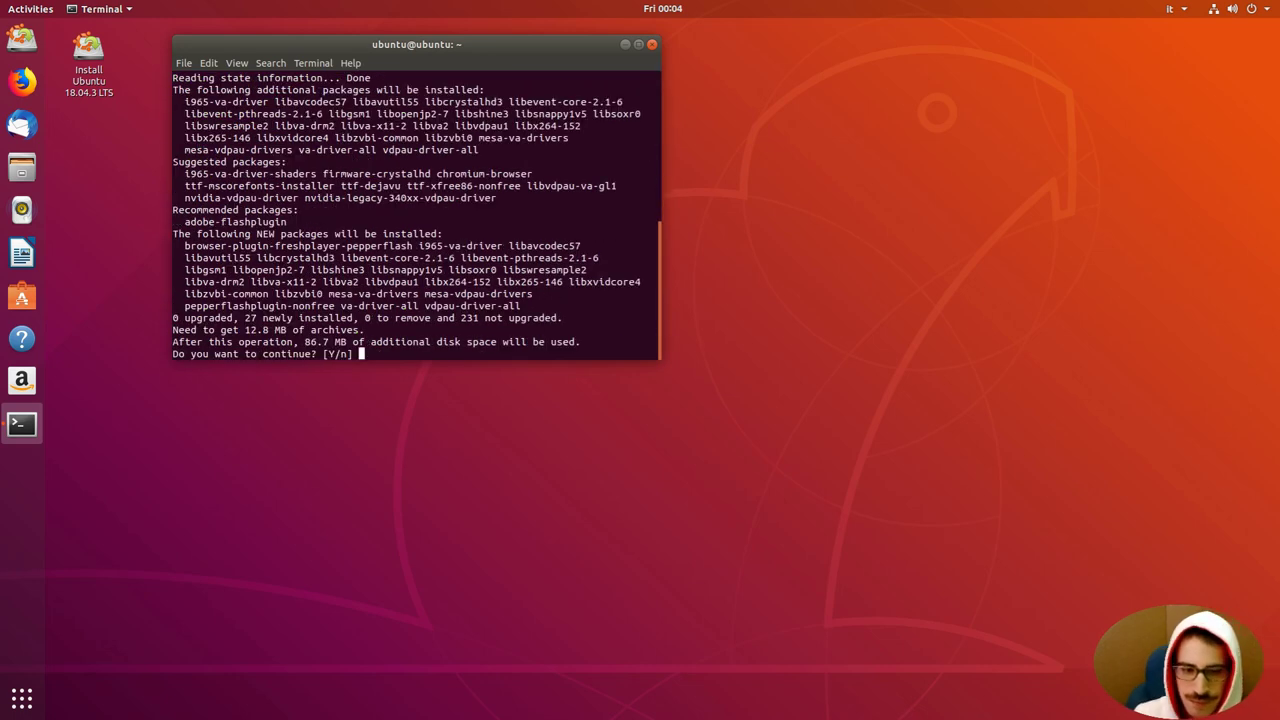
key(Return)
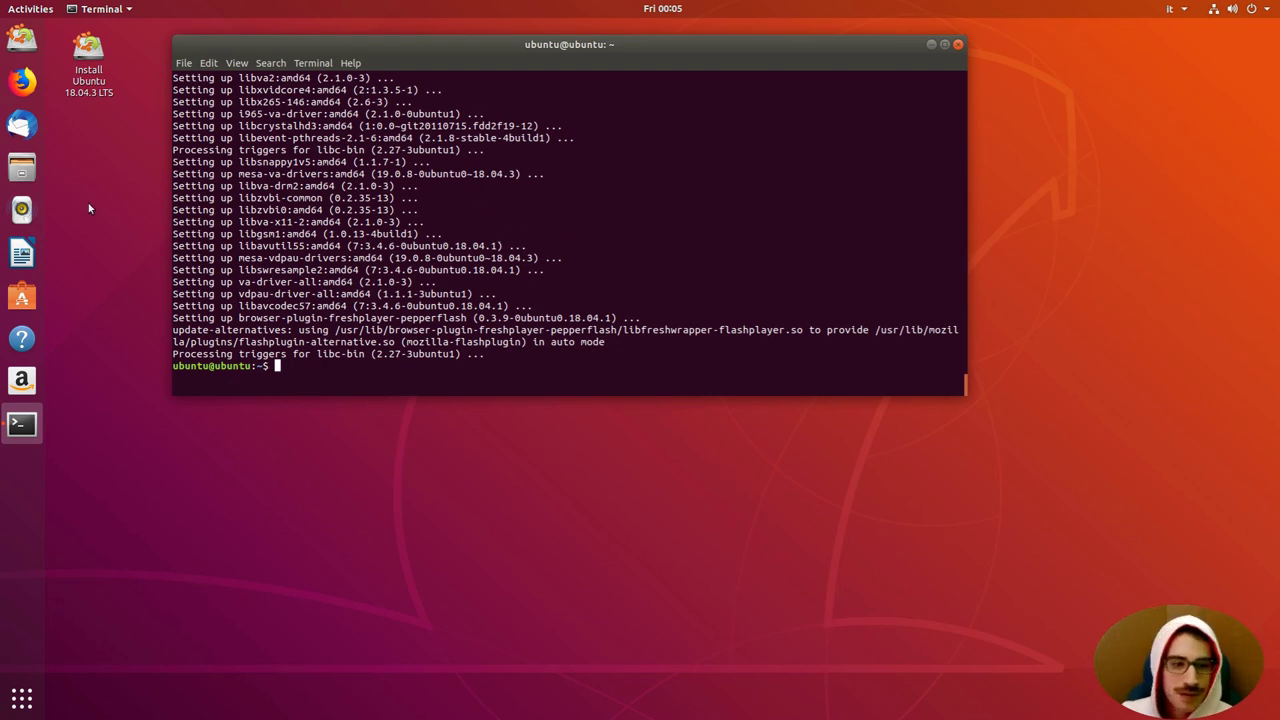
Switch to Firefox, search the web for "flash video test" and open the Flash Video Example result
click(22, 80)
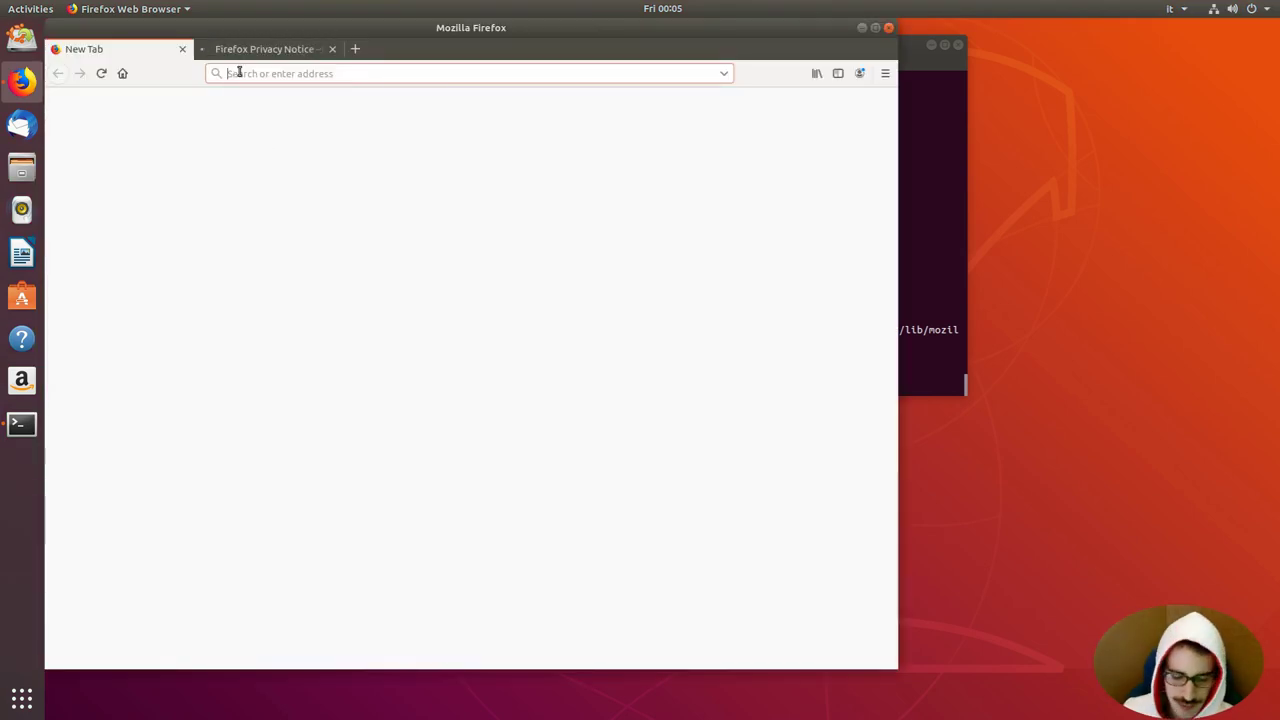
text(flash)
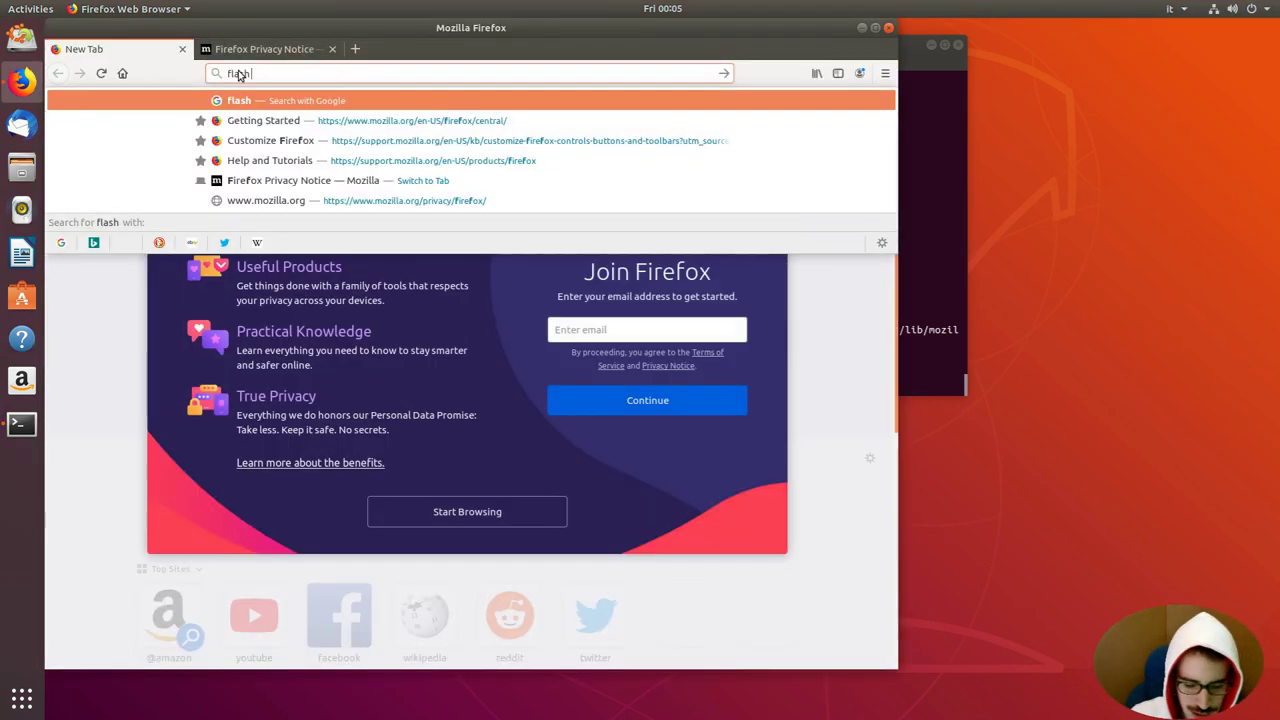
text( video test)
key(Return)
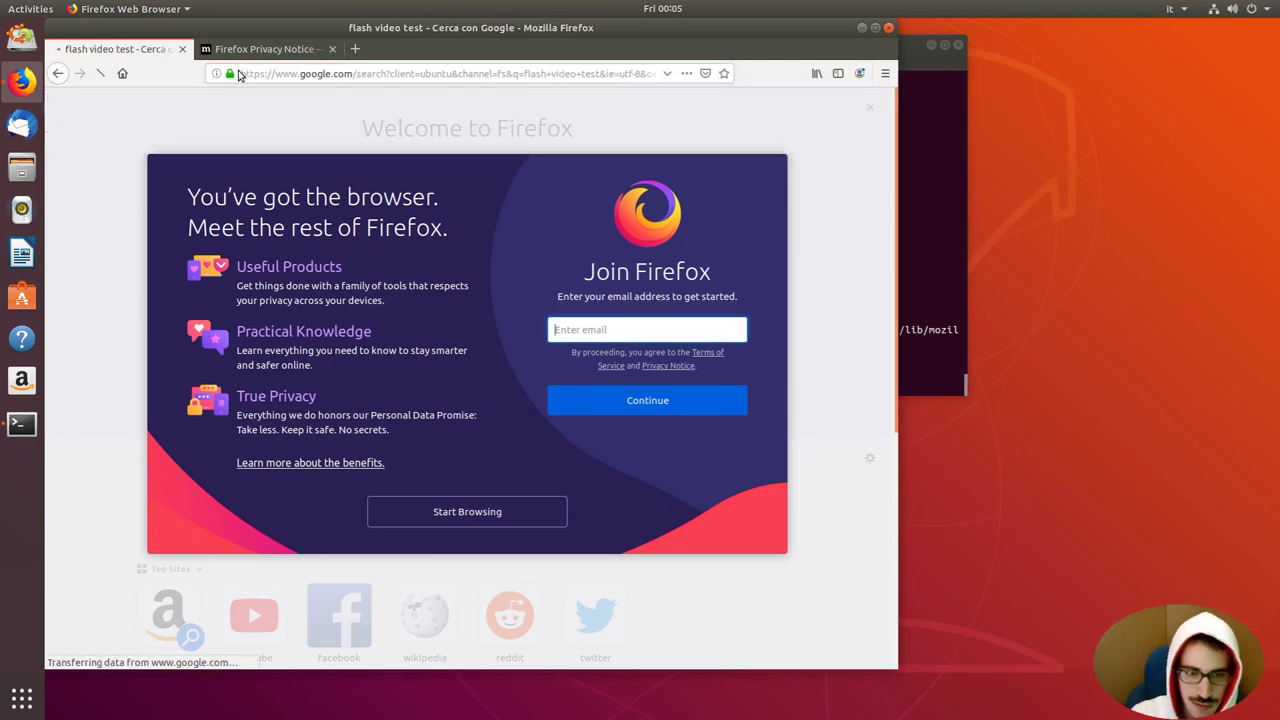
scroll(193, 412, down, 3)
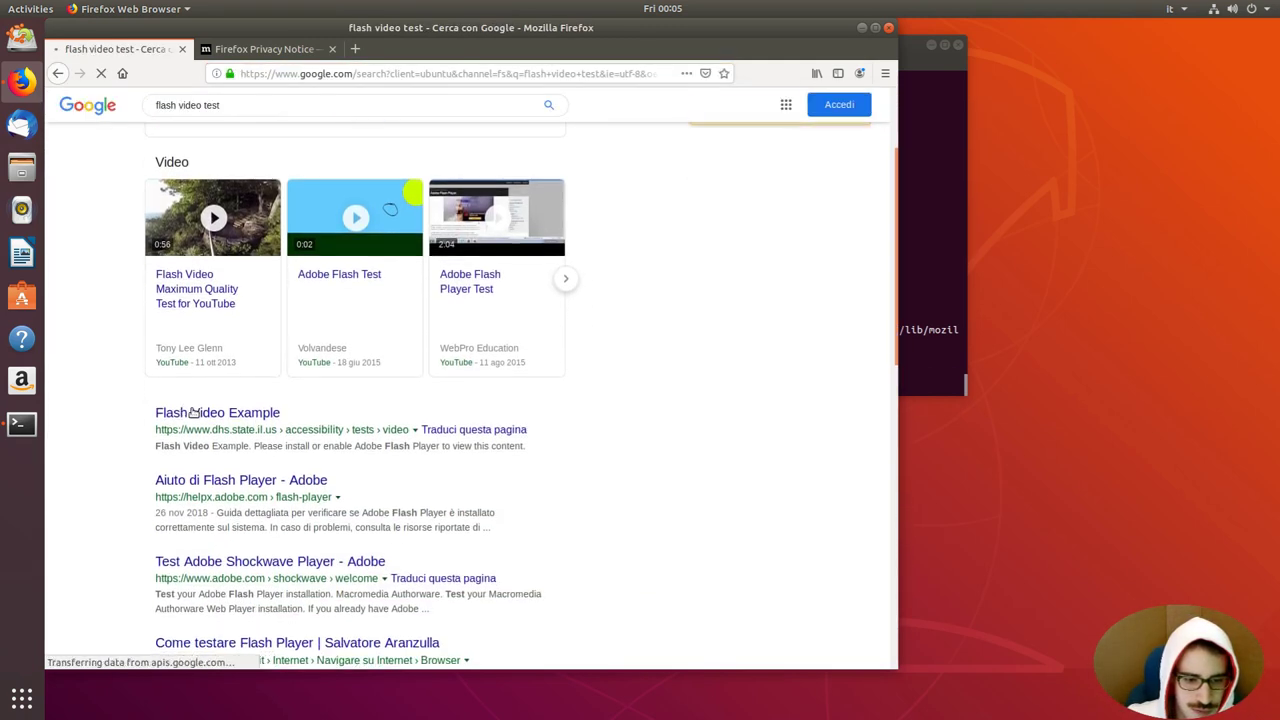
click(197, 412)
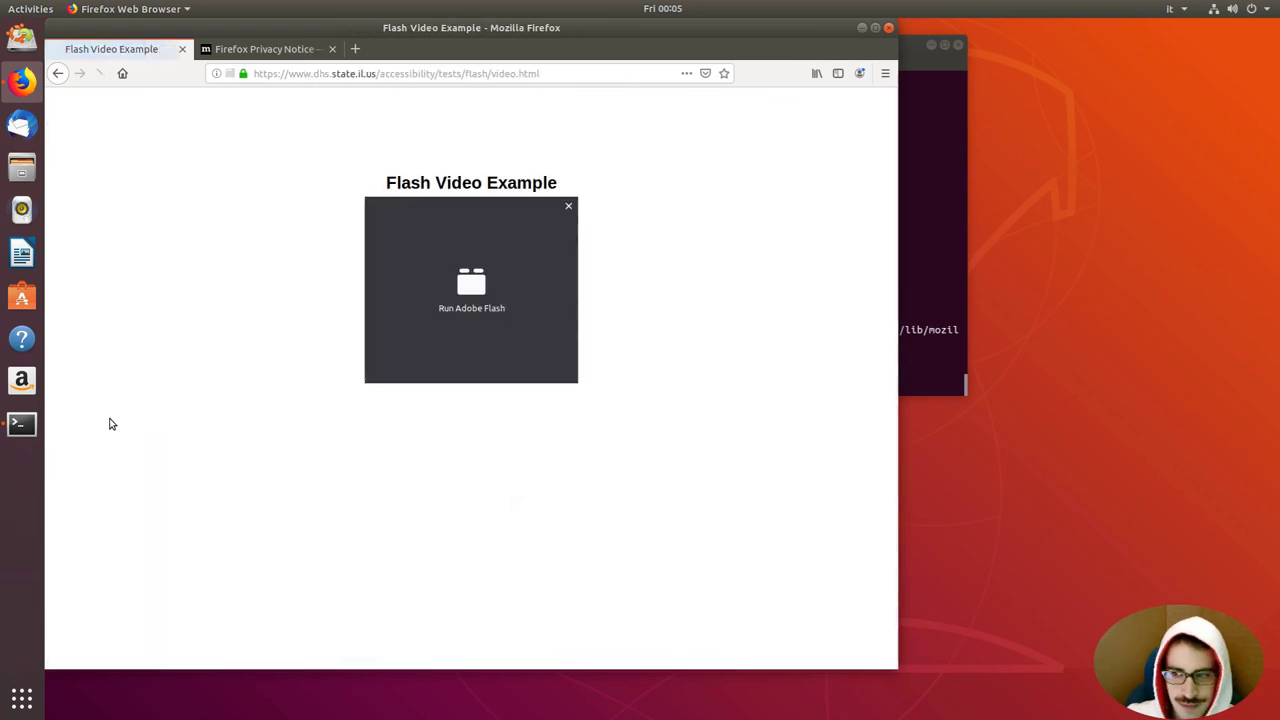
Run Adobe Flash on the Flash Video Example page, allow it for the site, and test video playback
click(462, 282)
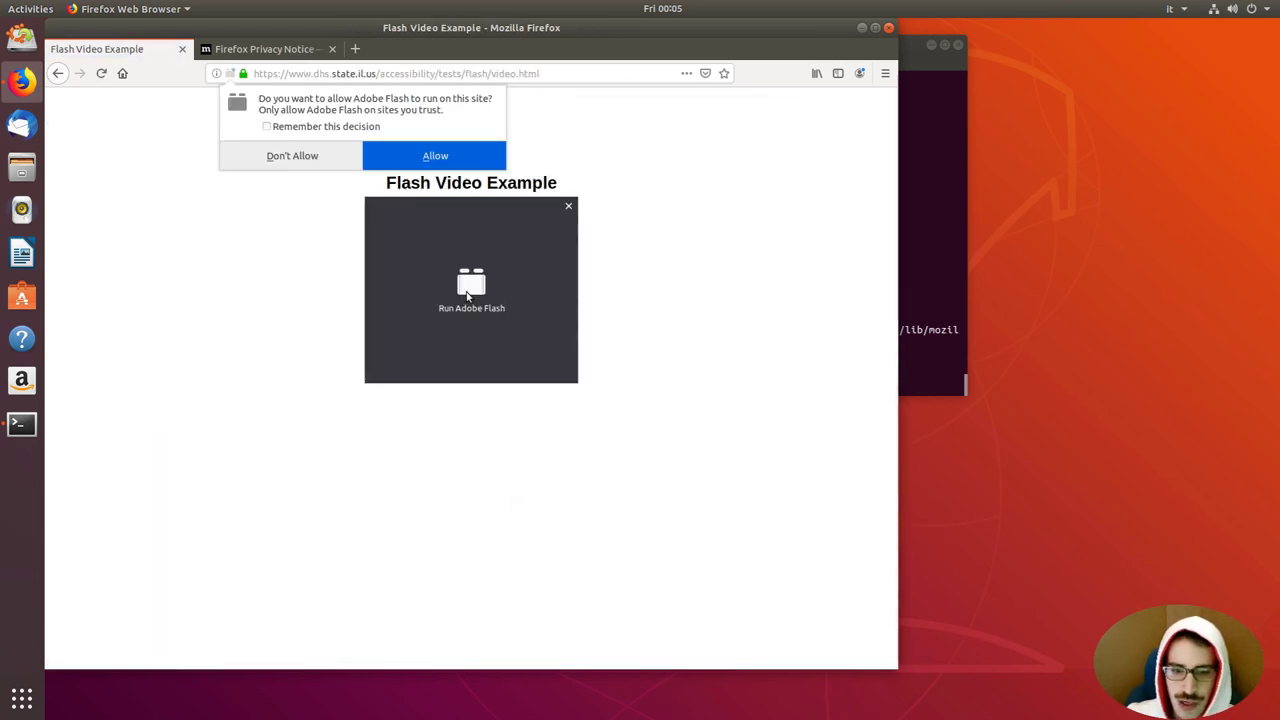
click(433, 150)
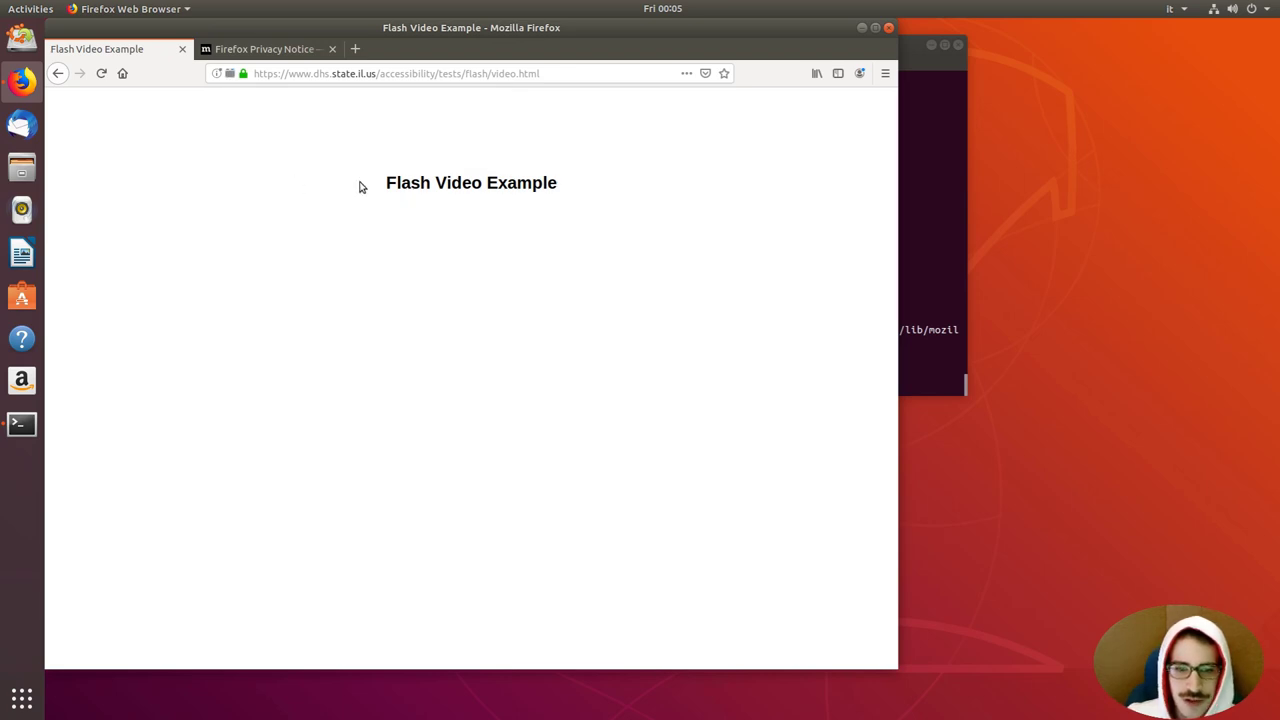
click(383, 372)
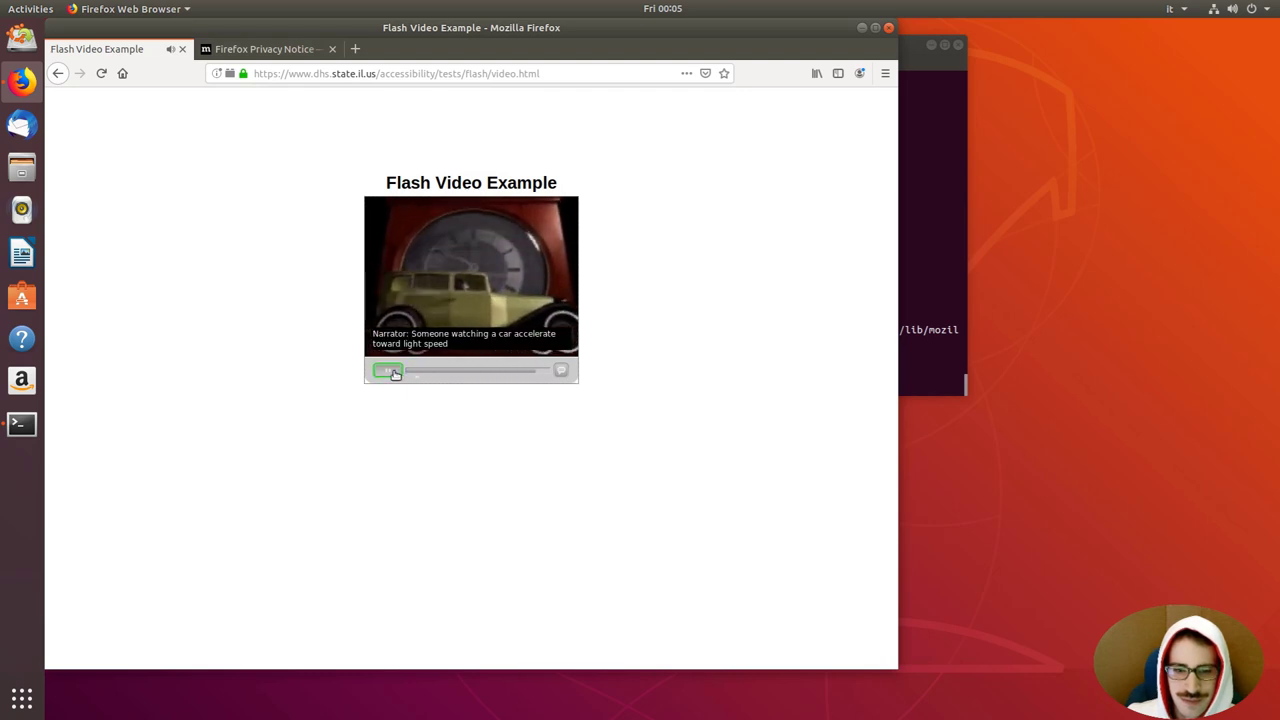
click(395, 373)
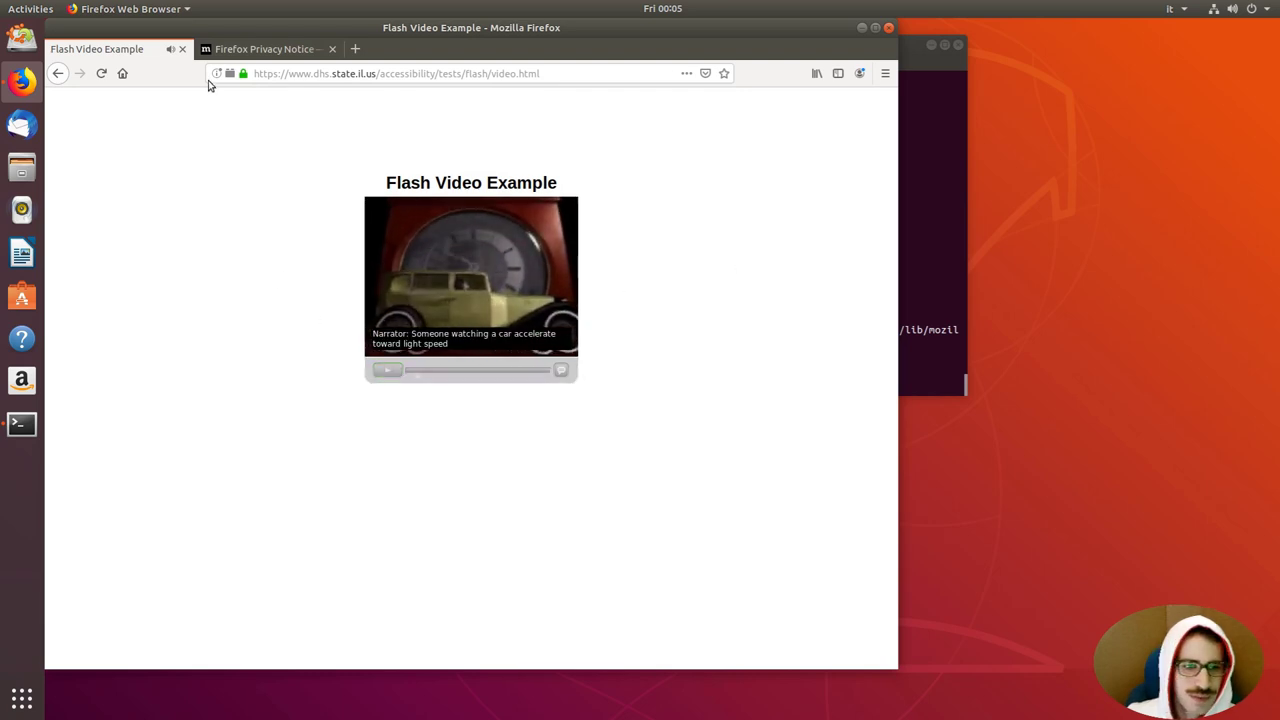
Close both Firefox tabs and the terminal window
click(183, 49)
click(183, 49)
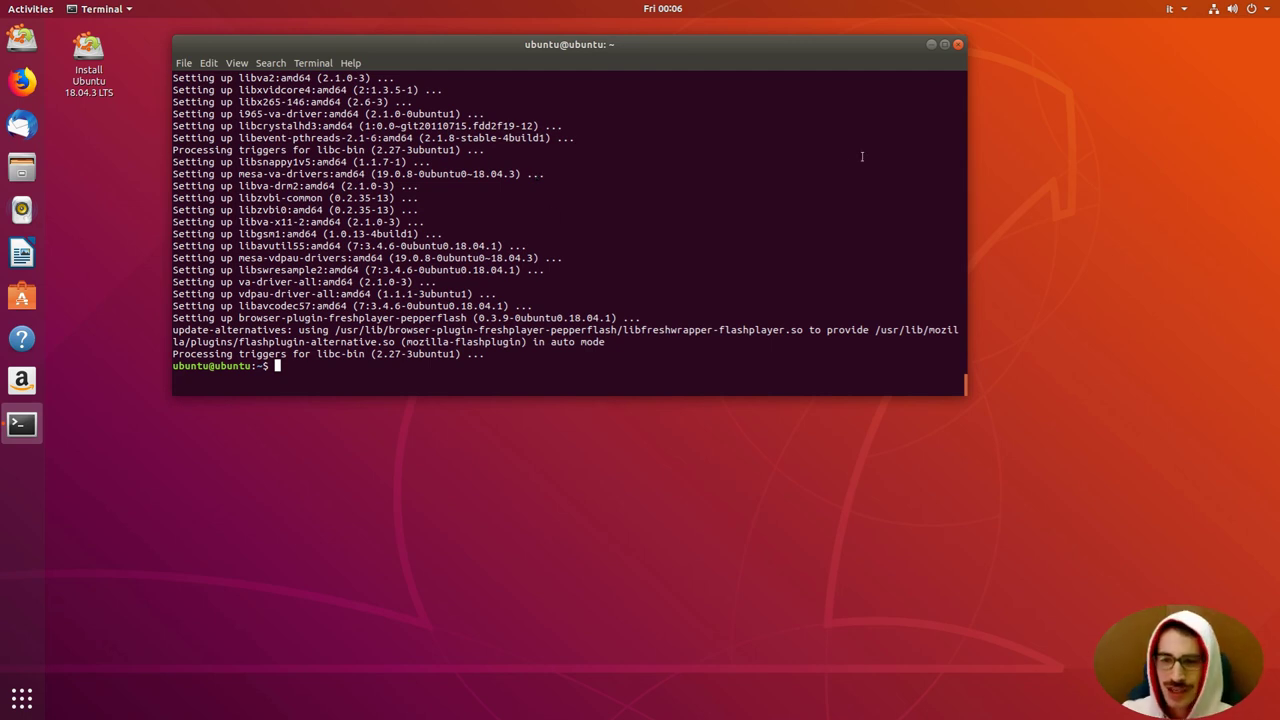
drag(744, 53, 767, 116)
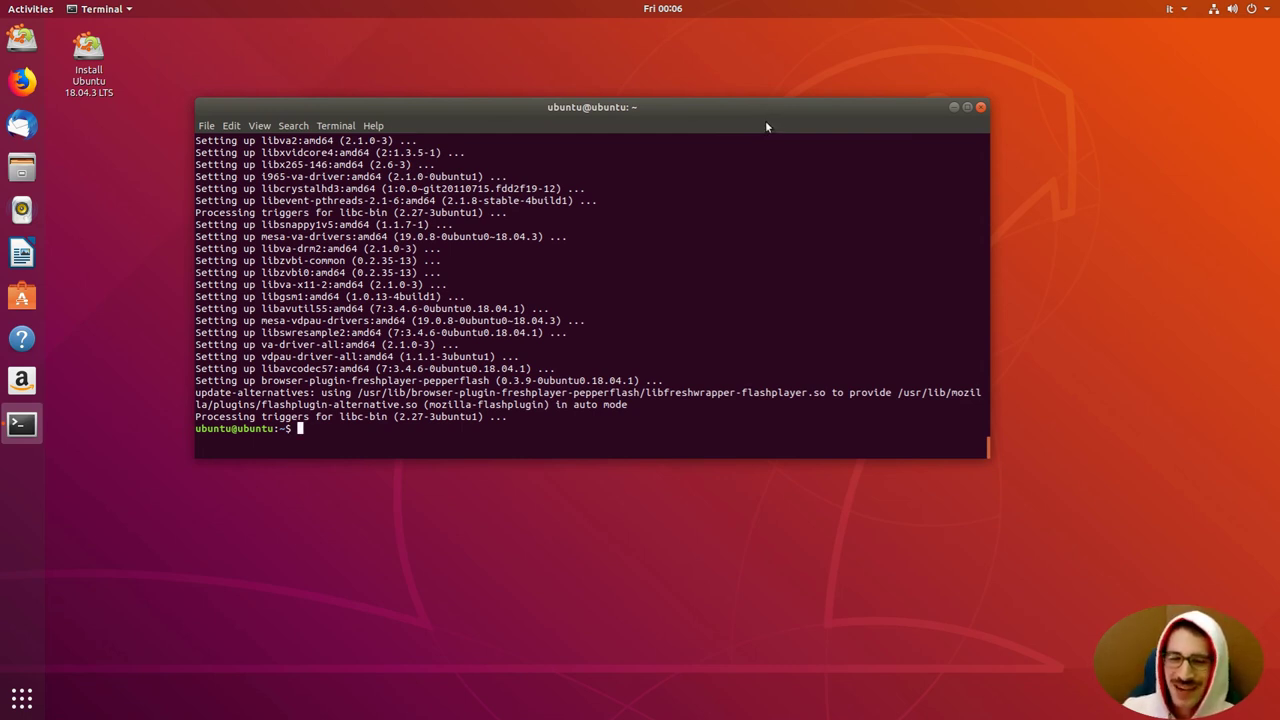
click(980, 107)
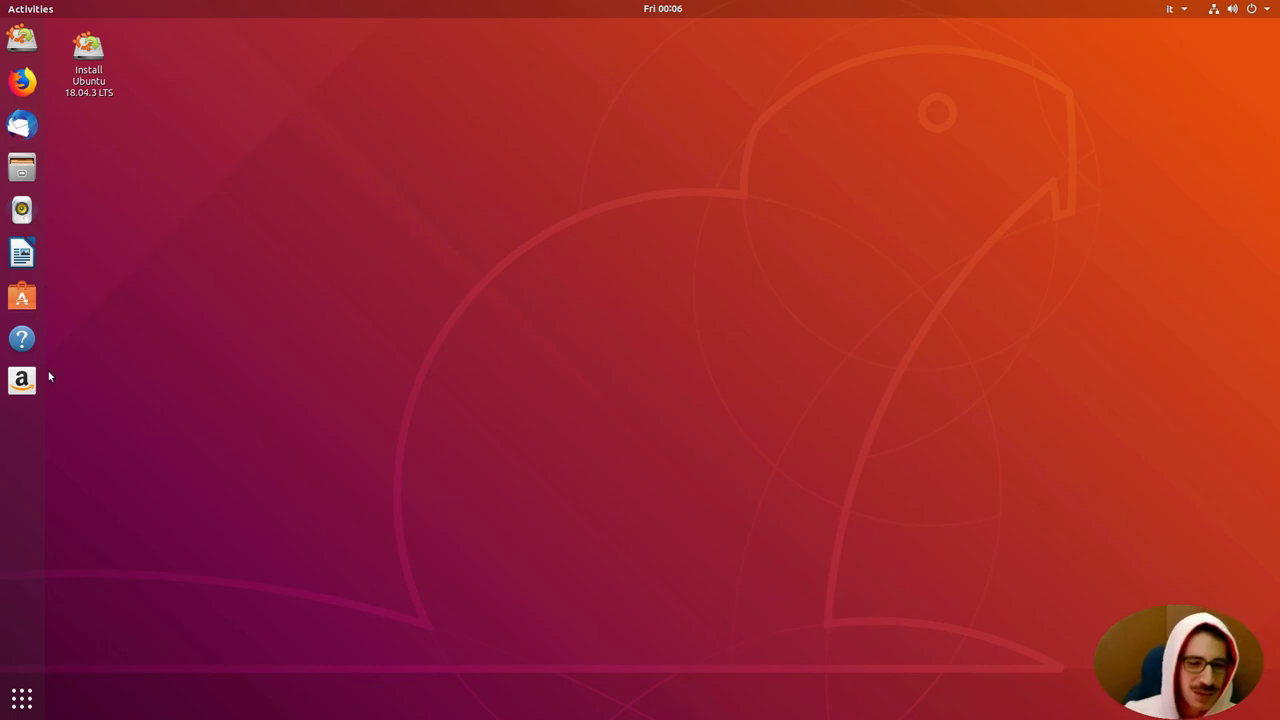
Open Text Editor from the full application list and enter "#!/bin/bash" as the first line of the new document
click(28, 694)
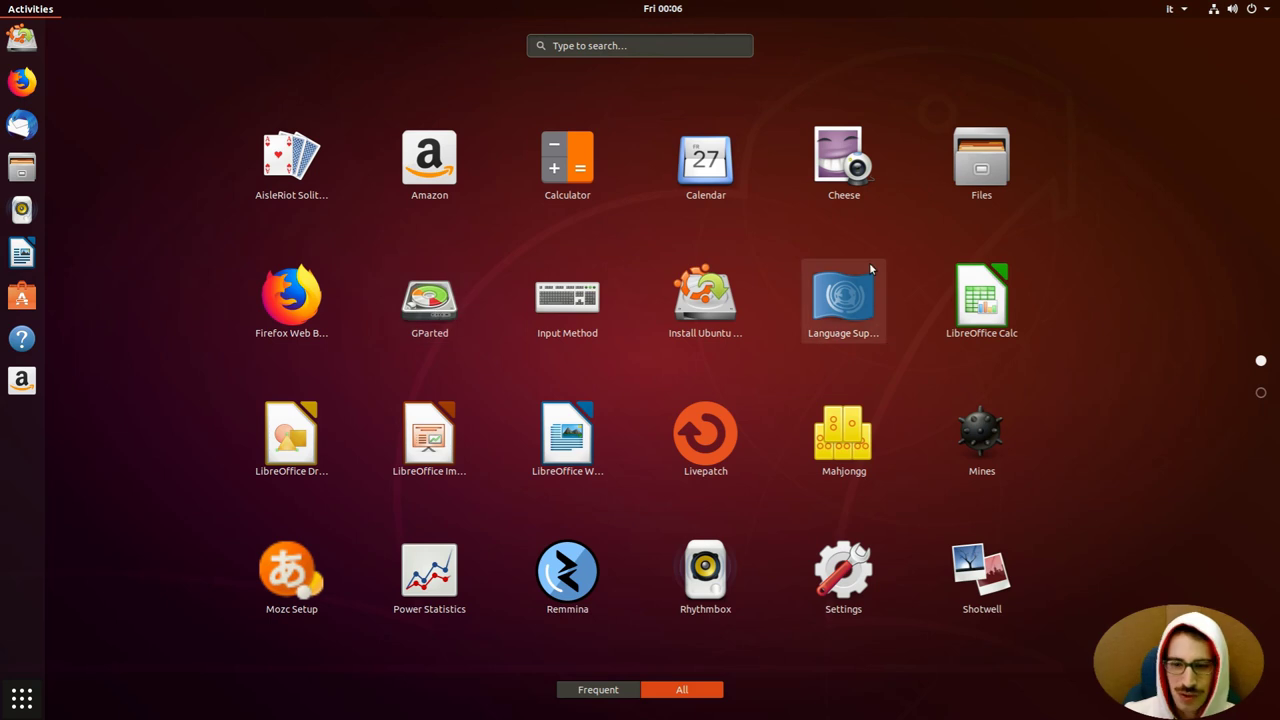
scroll(680, 371, down, 1)
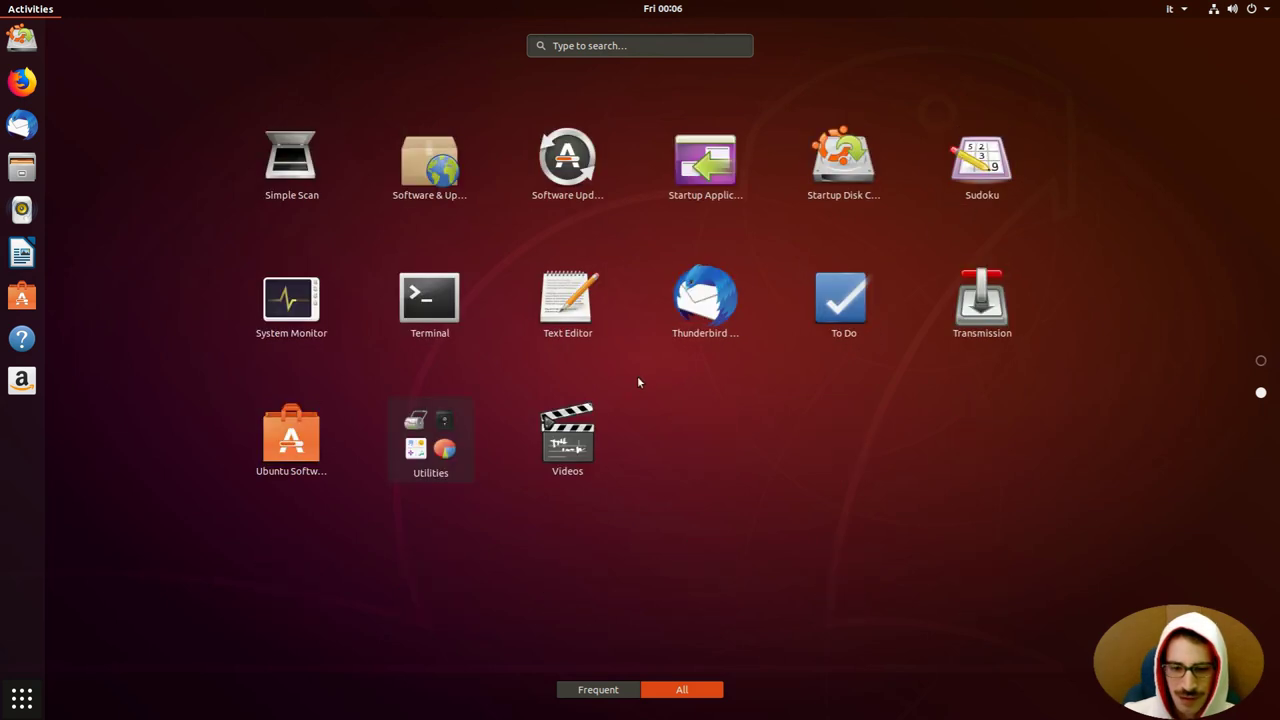
click(570, 300)
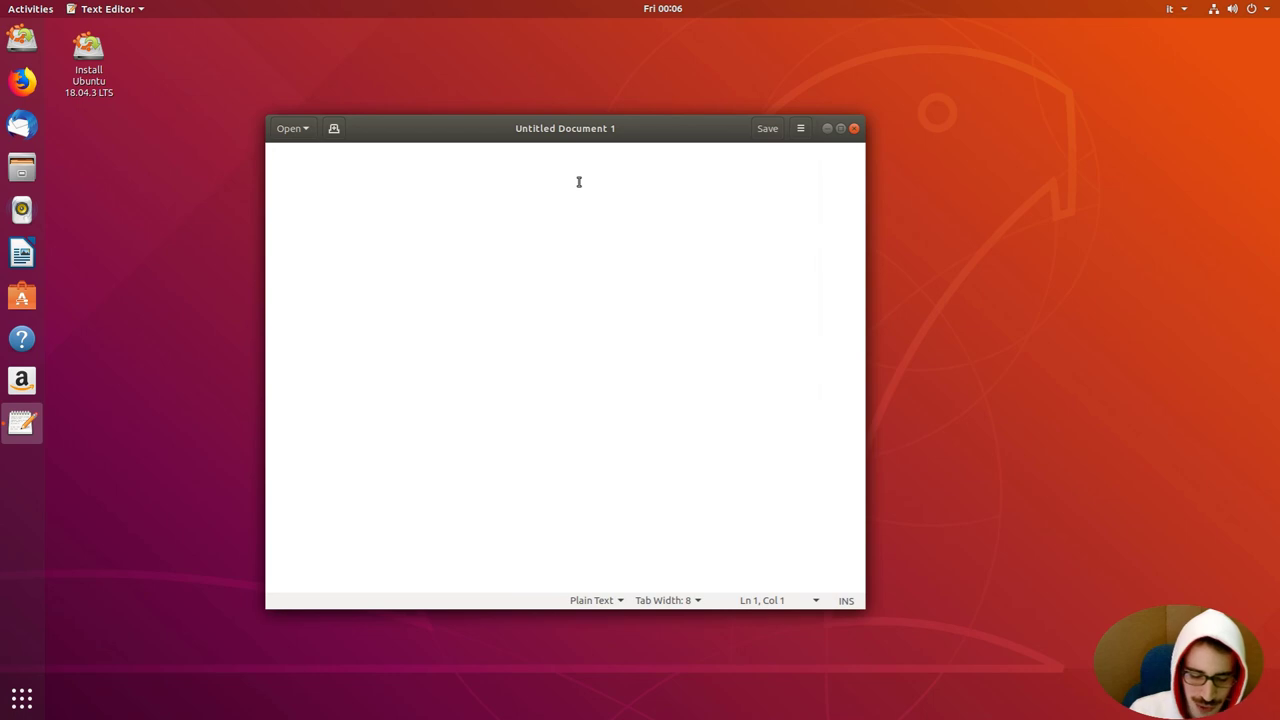
text(#)
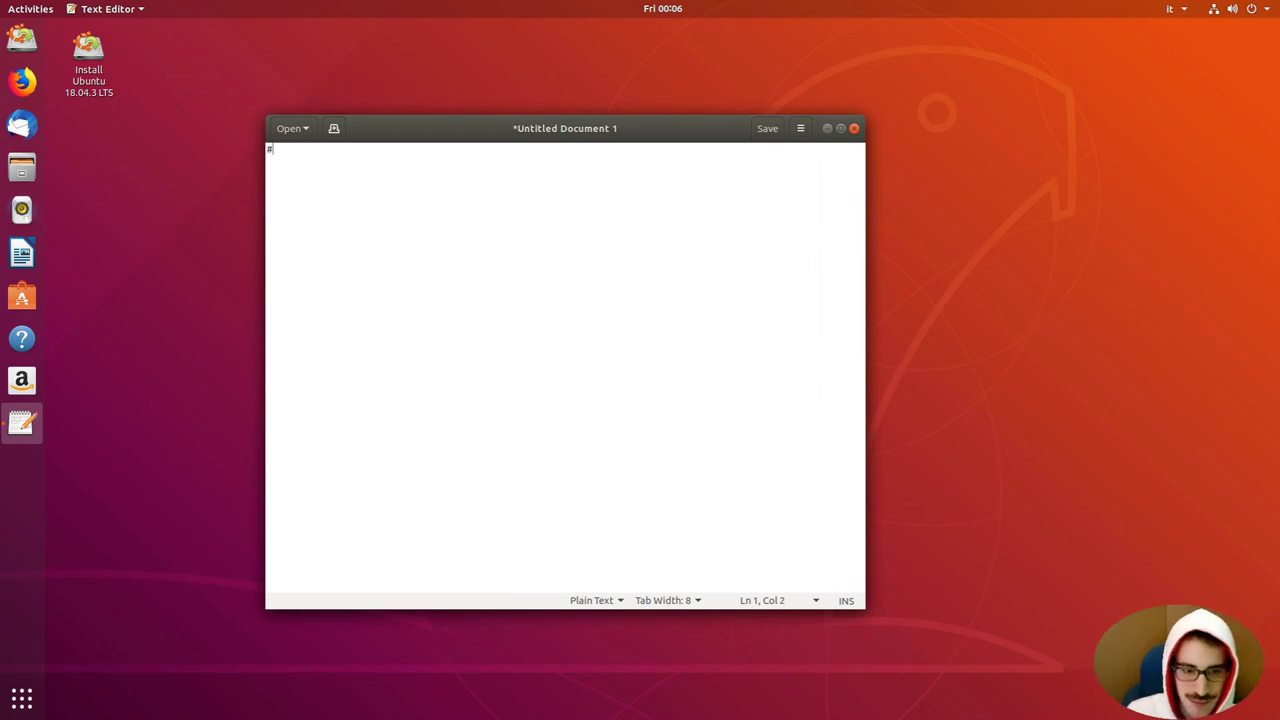
text(!/bin/)
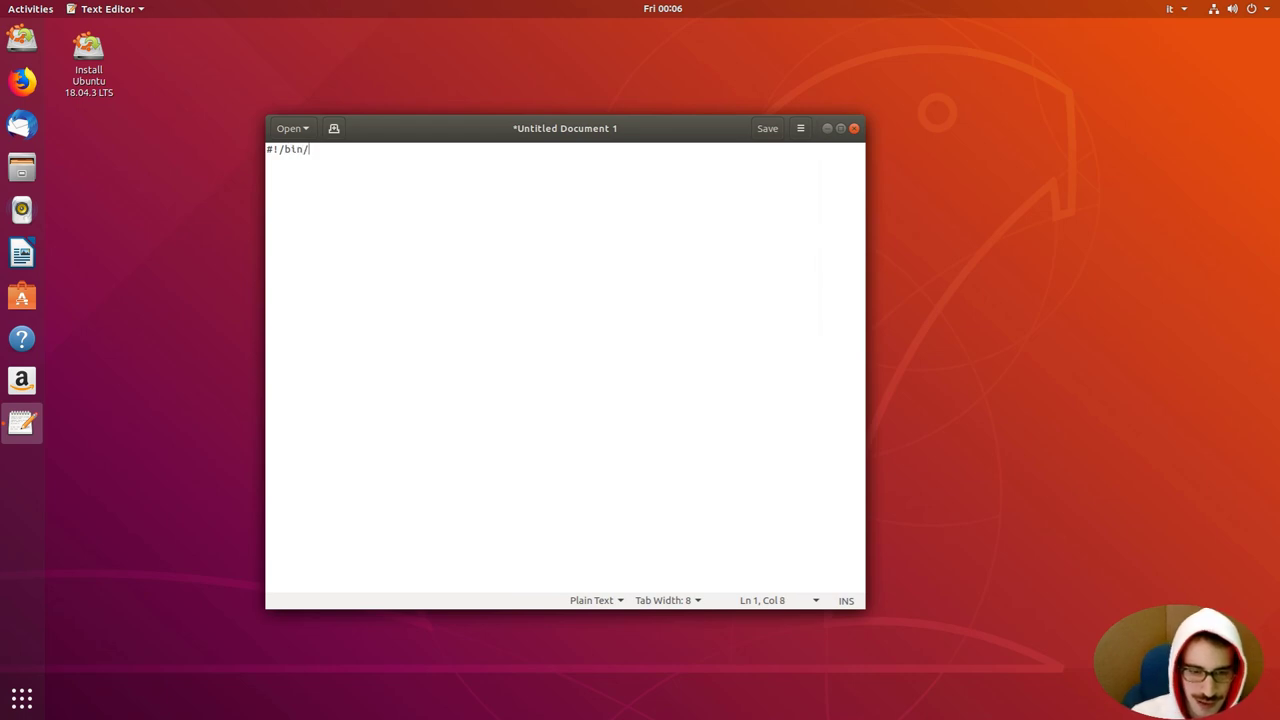
text(bash)
key(Return)
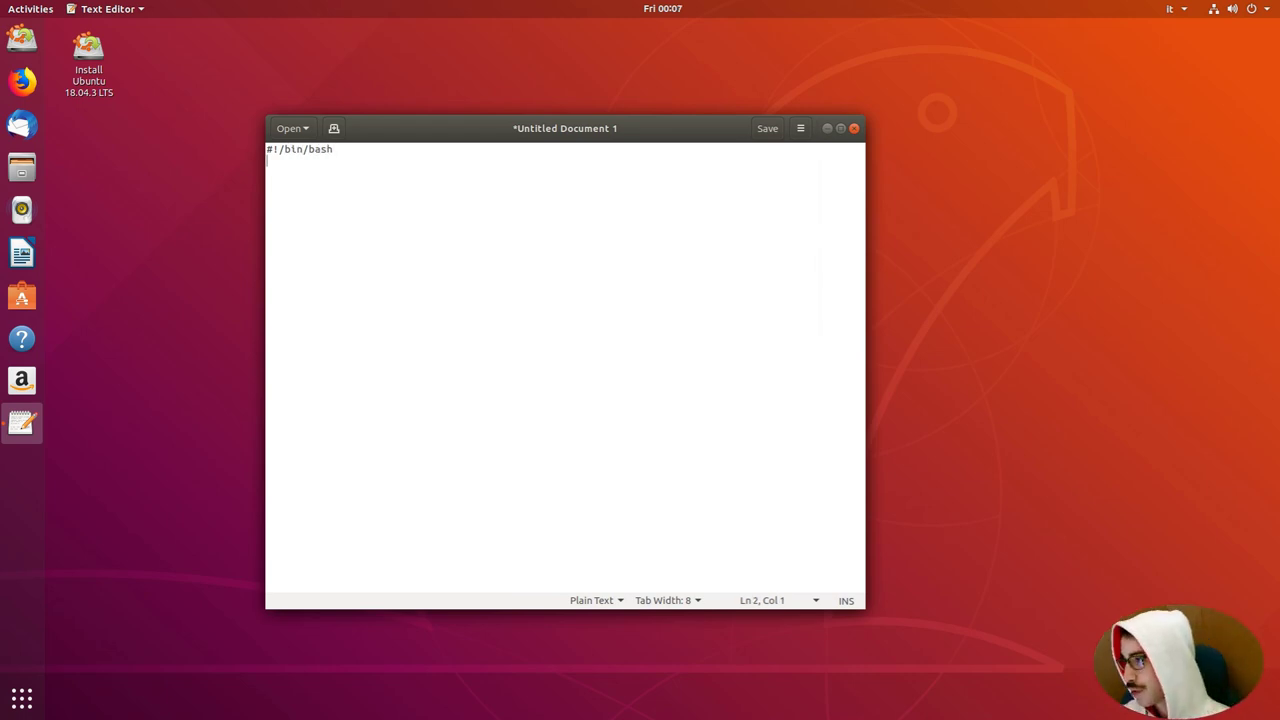
Add the script lines "add-apt-repository multiverse" and "apt install pepperflashplugin-nonfree browser-plugin-freshplayer-pepperflash -y"
text(add)
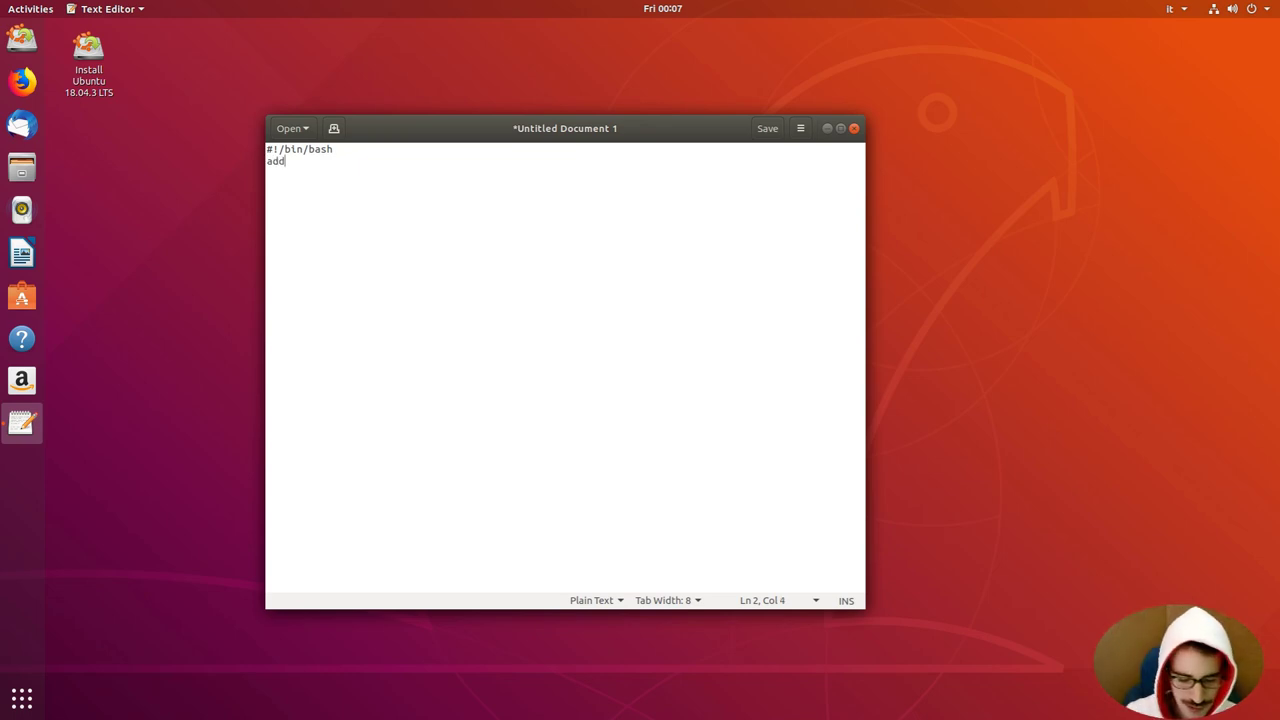
text(-apt)
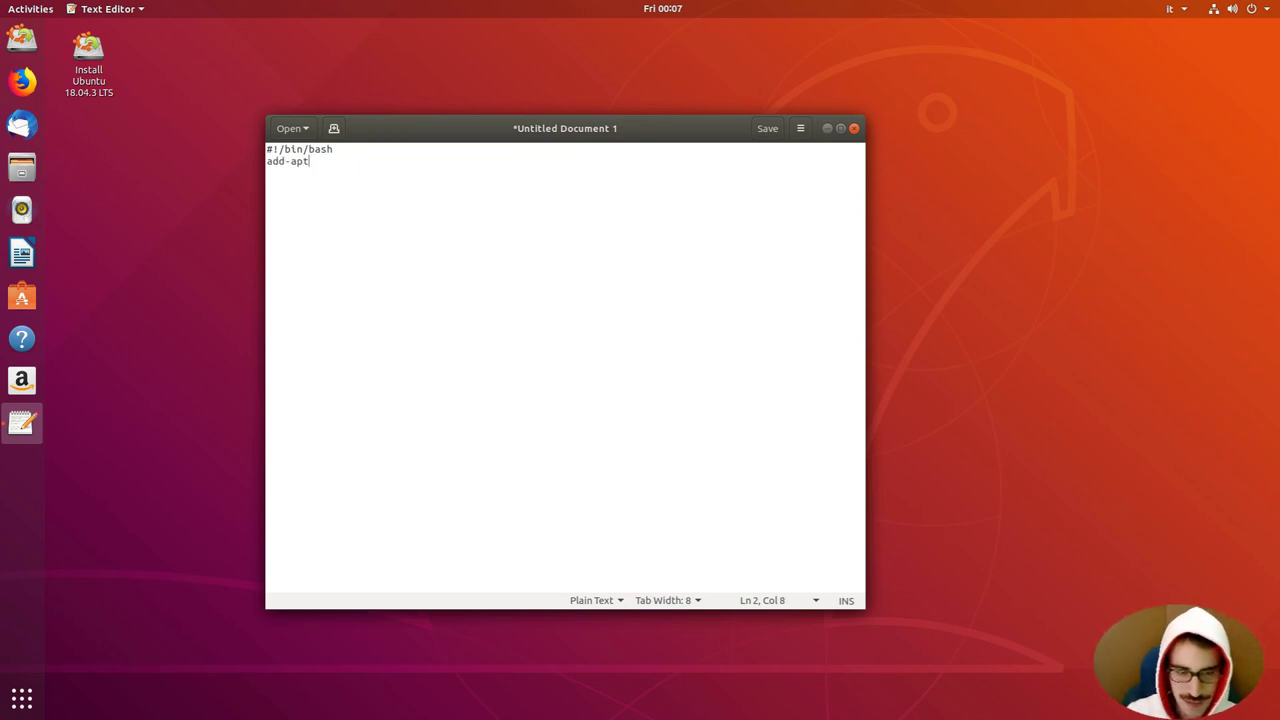
text(-repository )
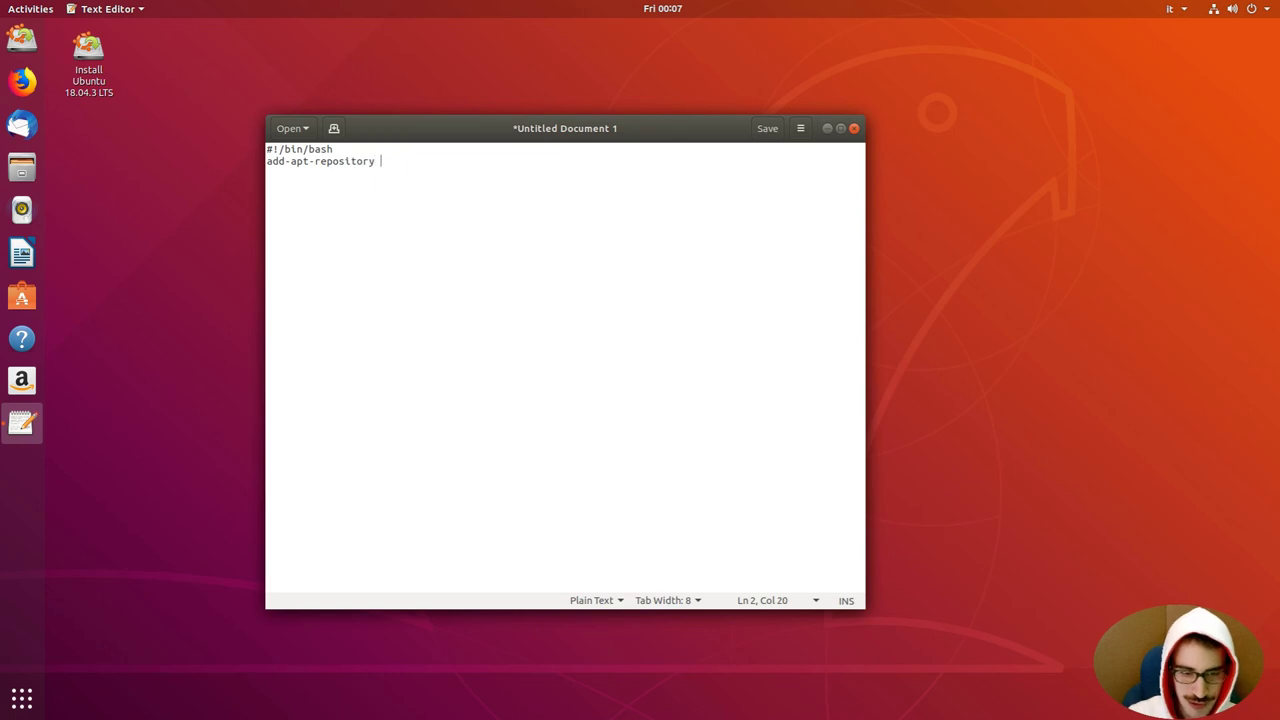
text(multive)
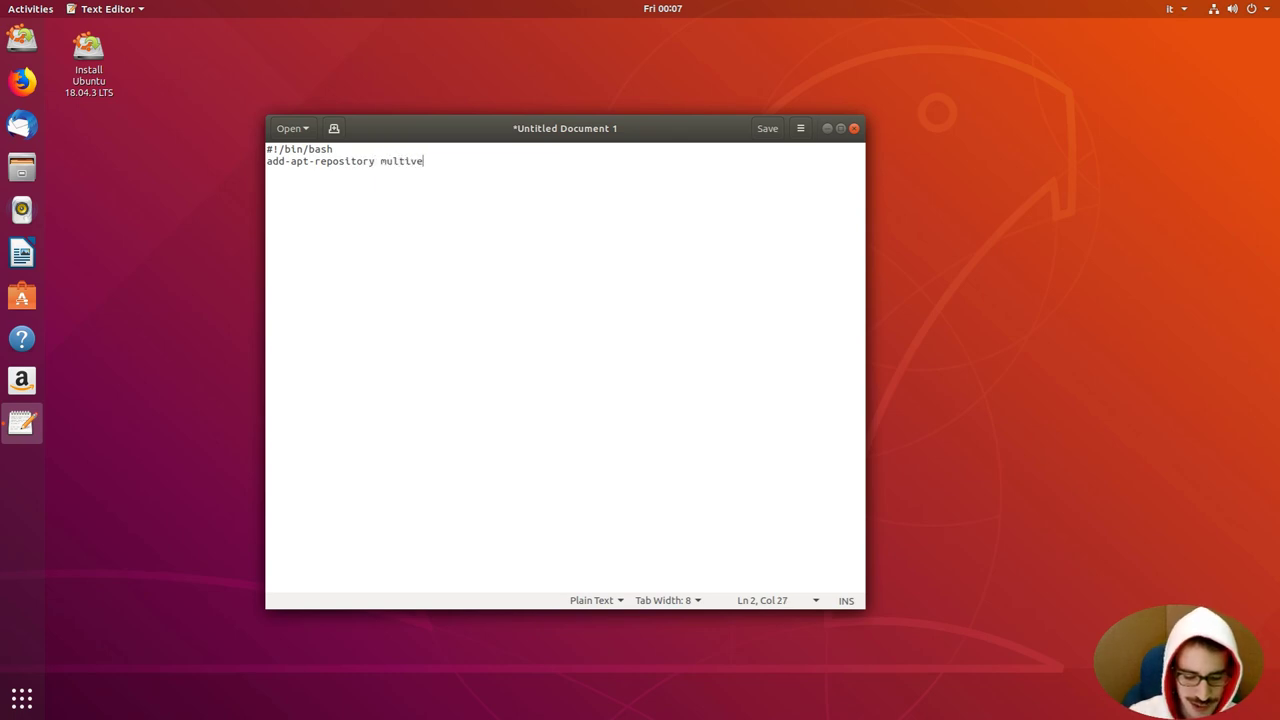
text(rse)
key(Return)
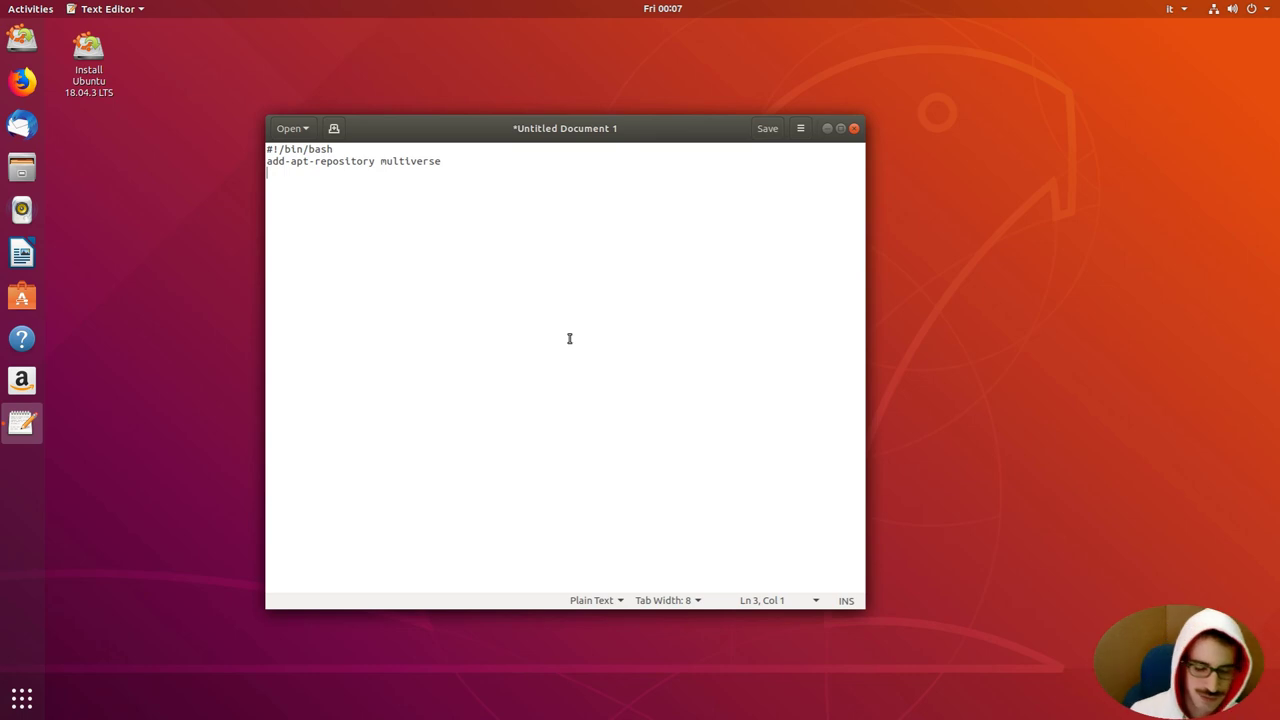
text(apt install pepperflashplugin-nonfree browser-plugin-freshplayer-pepperflash -y)
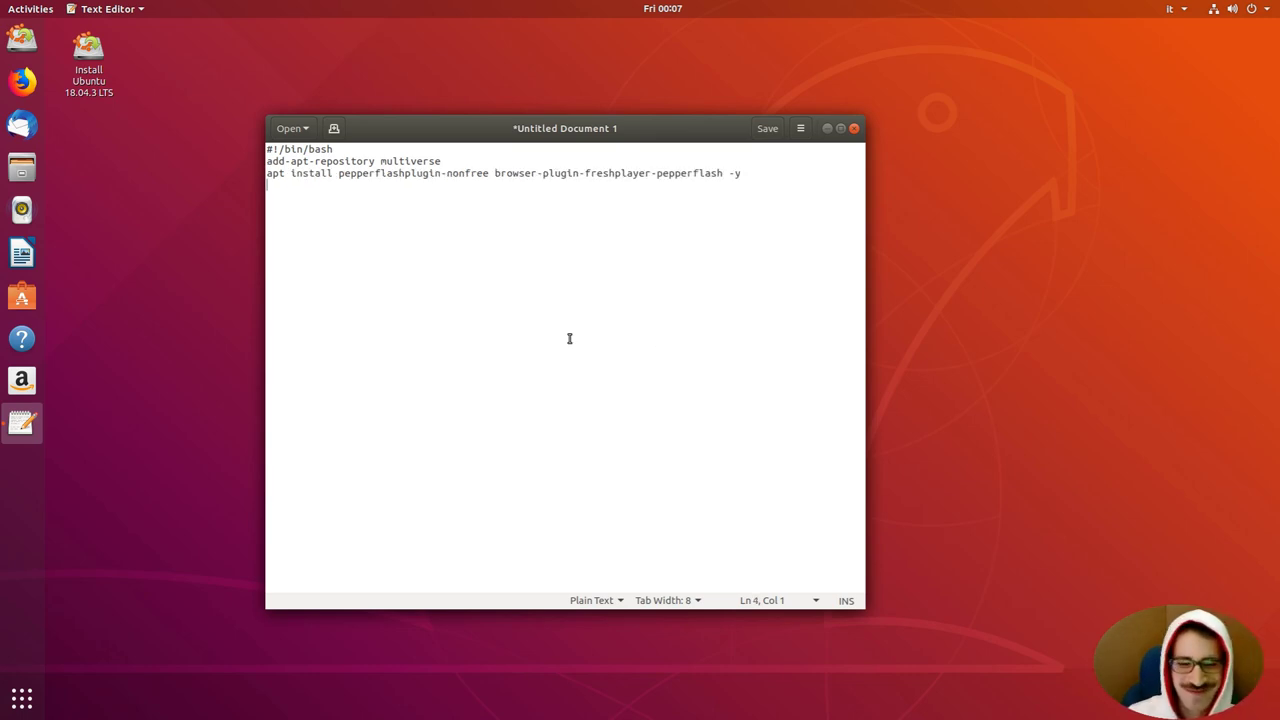
key(Up)
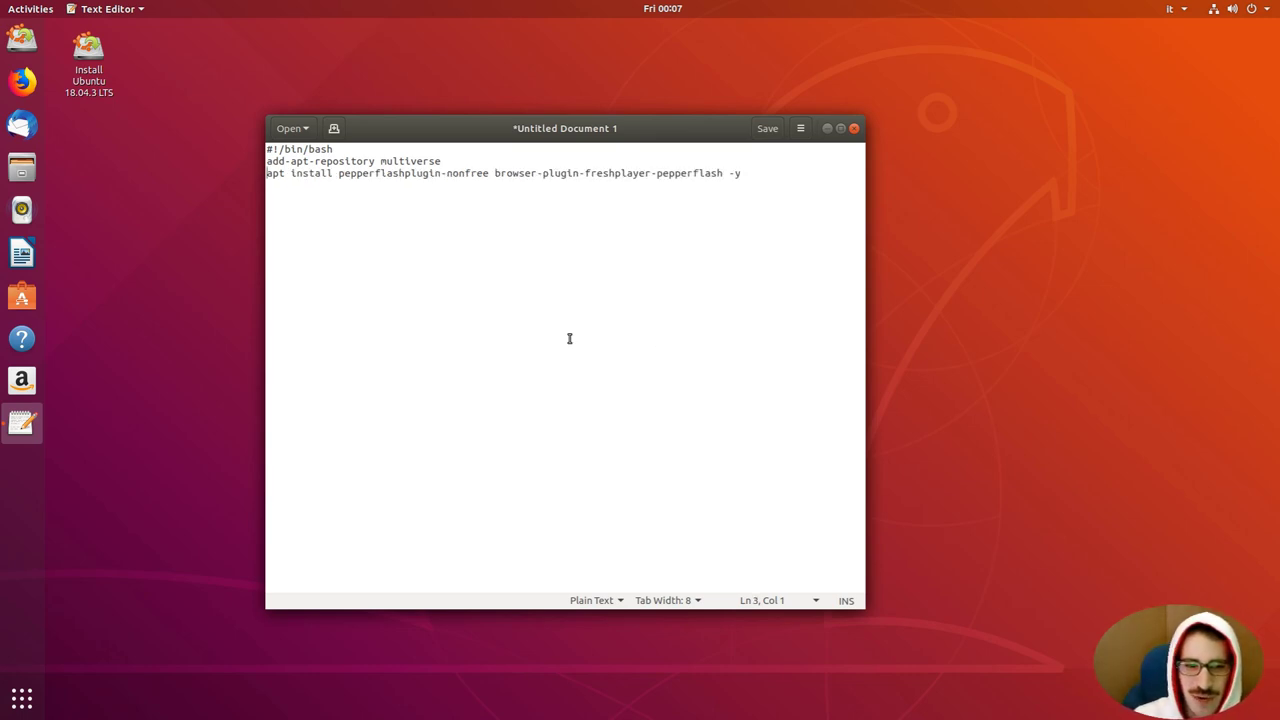
Review the script's apt install line, from the package names through to the -y option
key(Right)
key(Right)
key(Right)
key(Right)
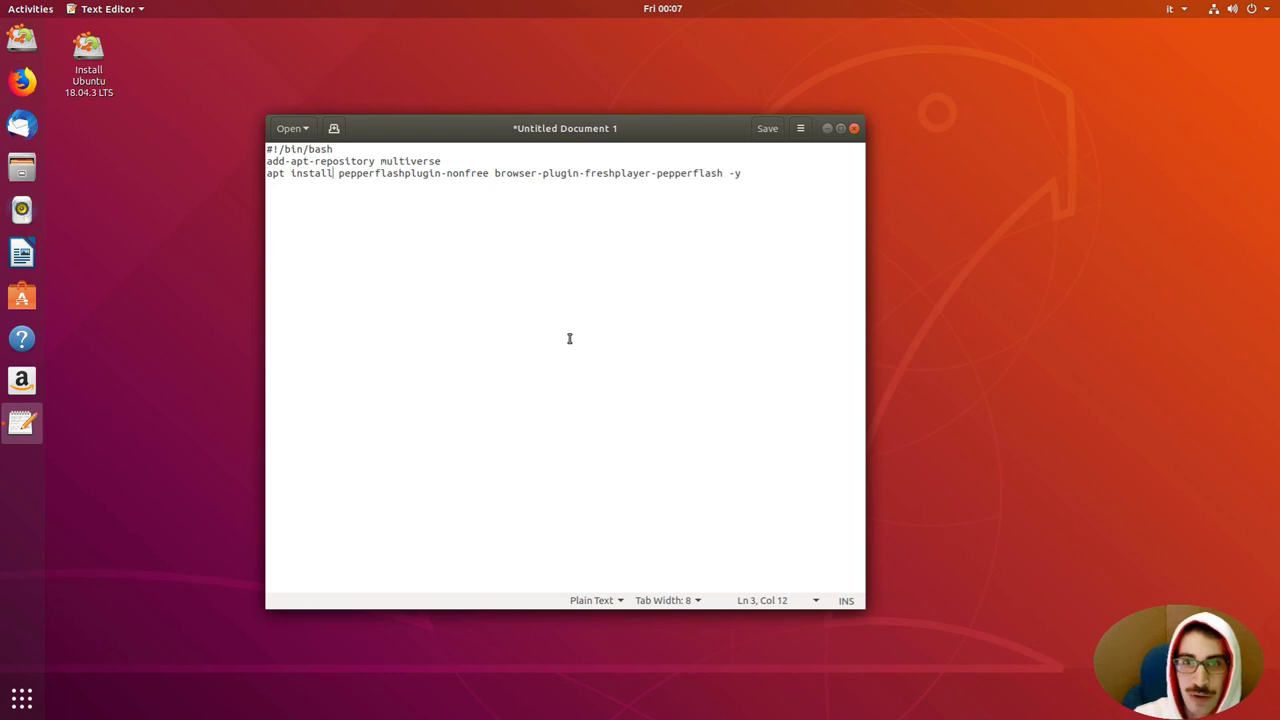
key(ctrl+Right)
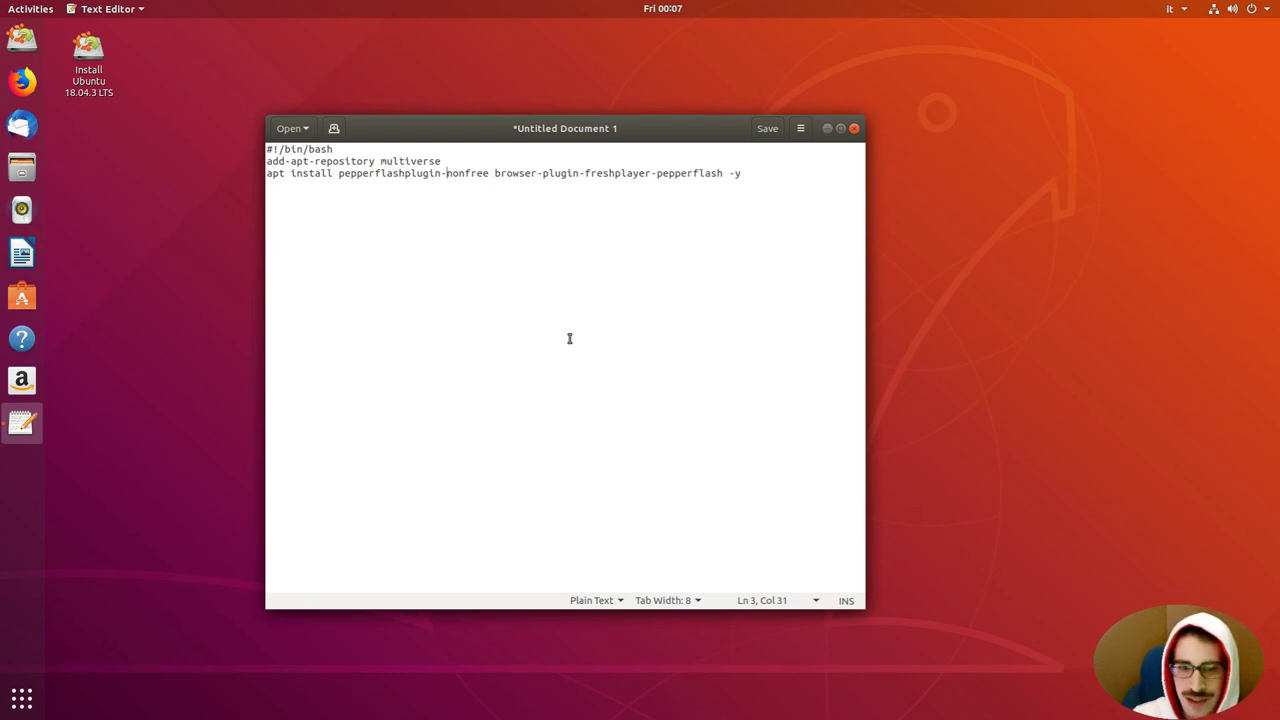
key(ctrl+Right)
key(ctrl+Right)
key(ctrl+Right)
key(ctrl+Right)
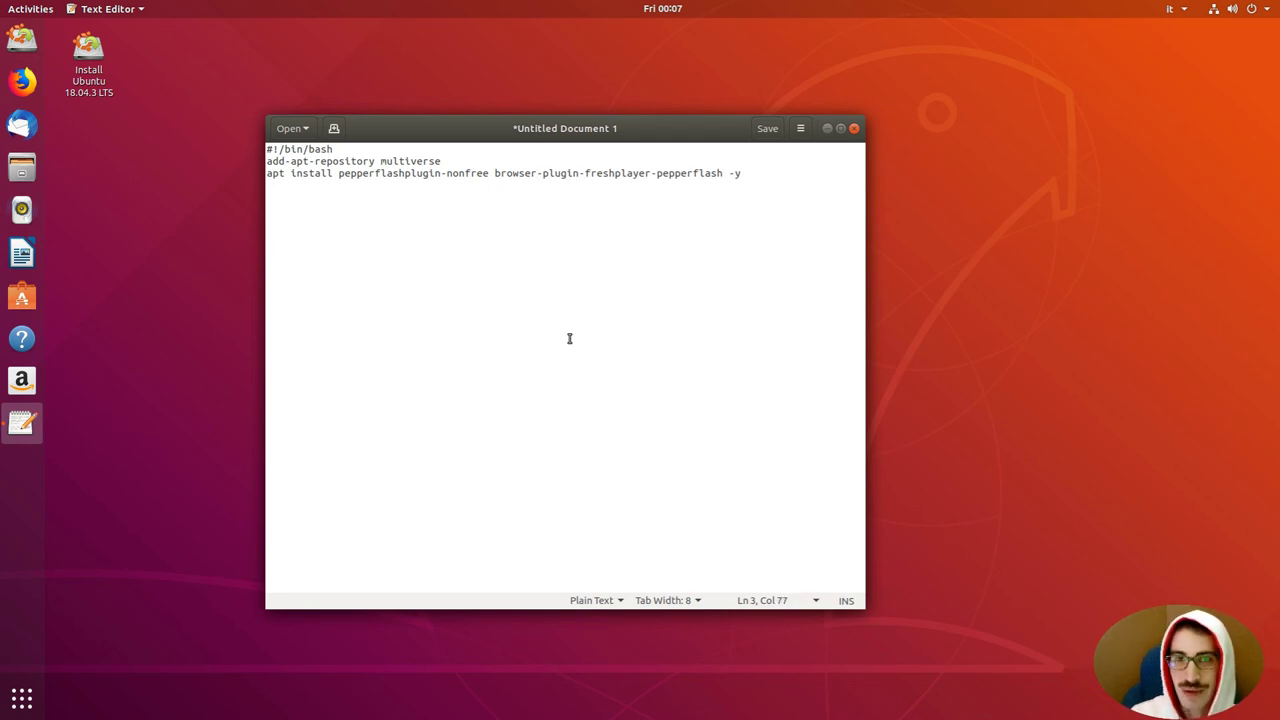
key(shift+Left)
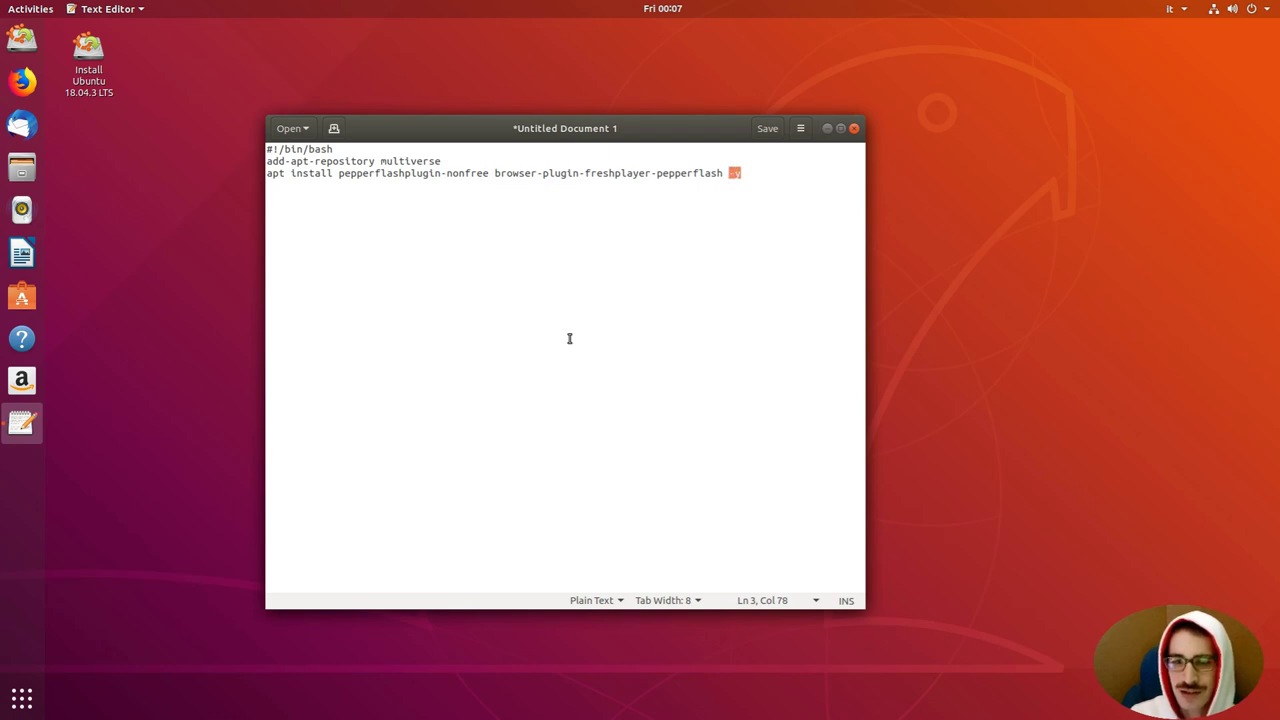
key(Right)
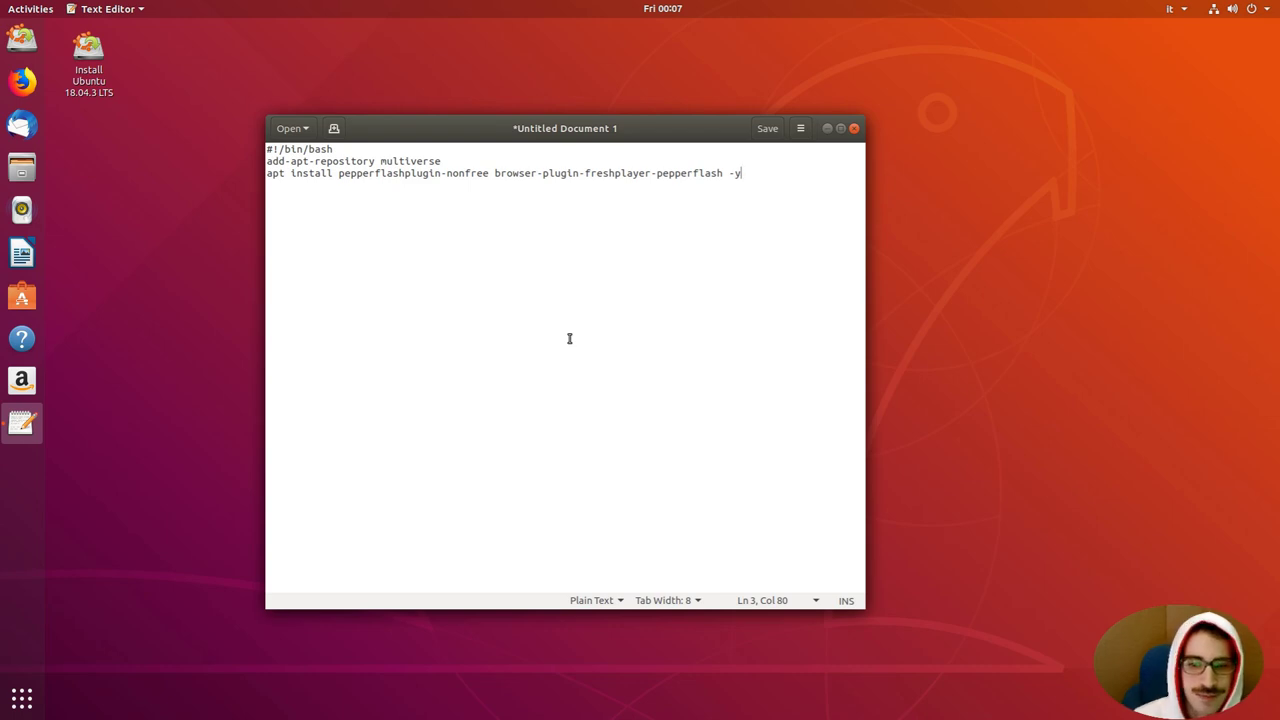
Save the document as script.sh in the Home folder and close the text editor
click(767, 128)
drag(366, 60, 418, 54)
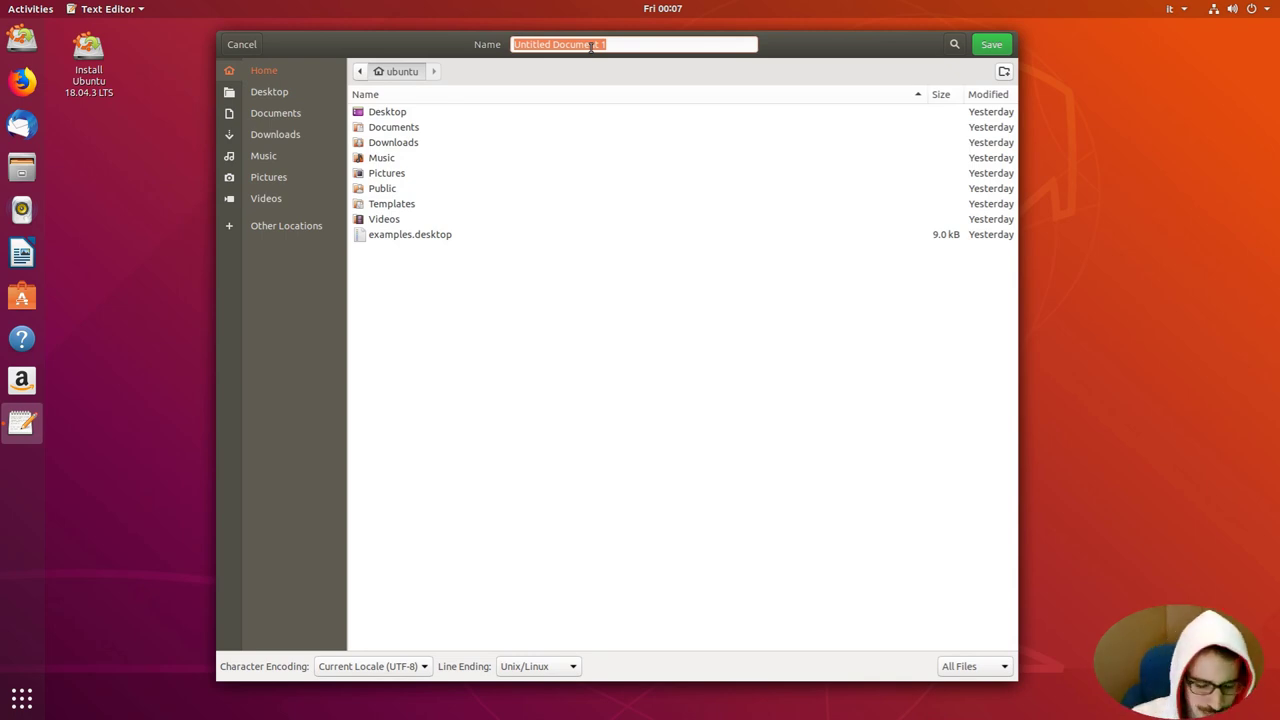
text(script.sh)
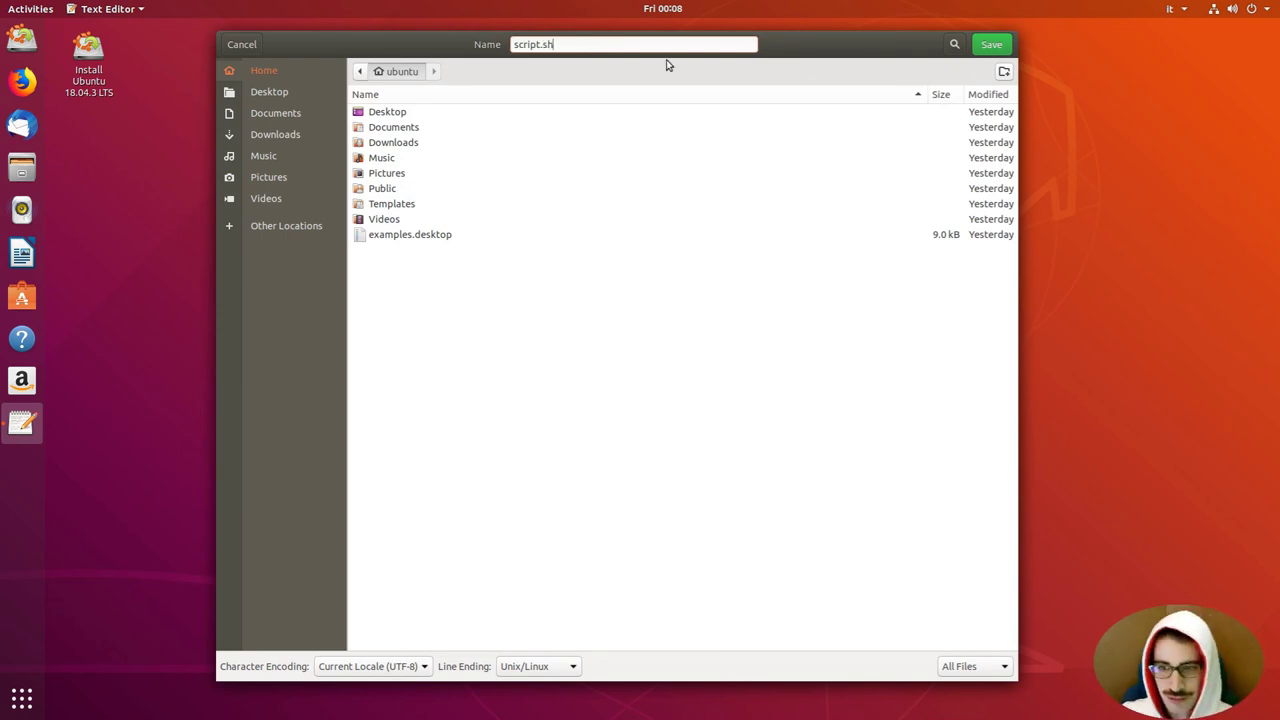
click(988, 50)
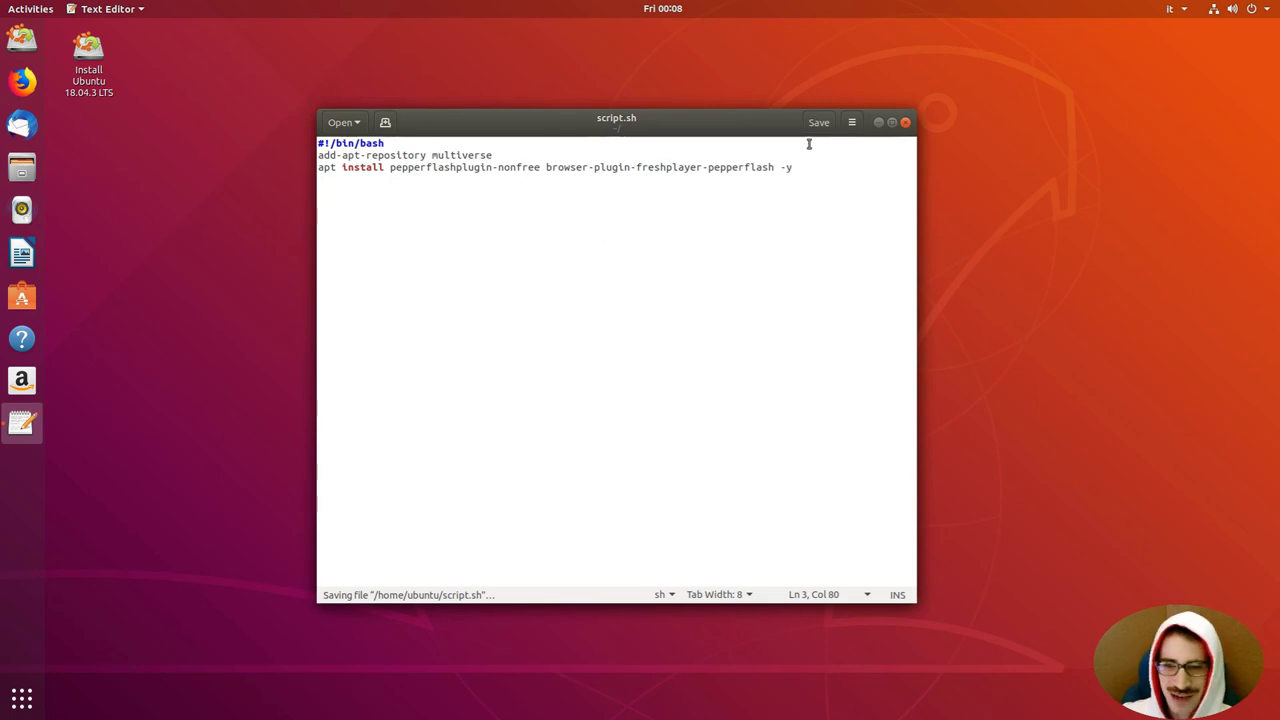
click(906, 123)
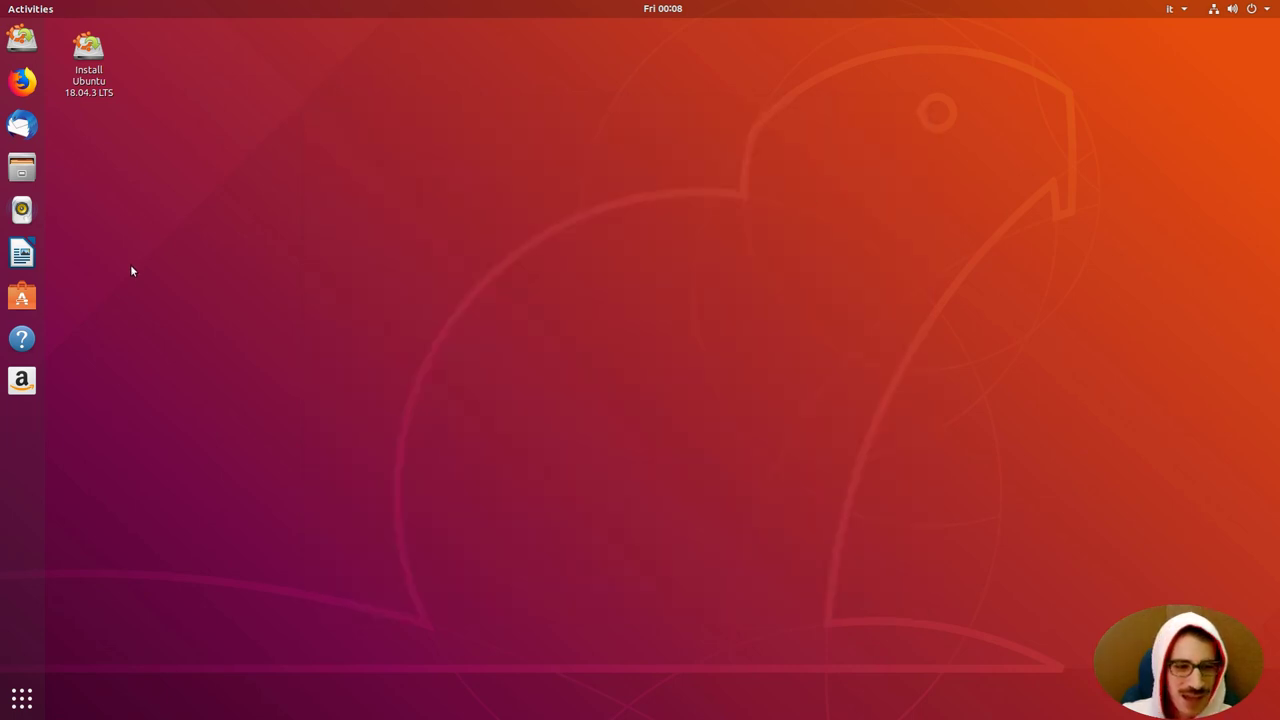
Open the Home folder in Files and allow script.sh to be executed as a program in its properties
click(23, 168)
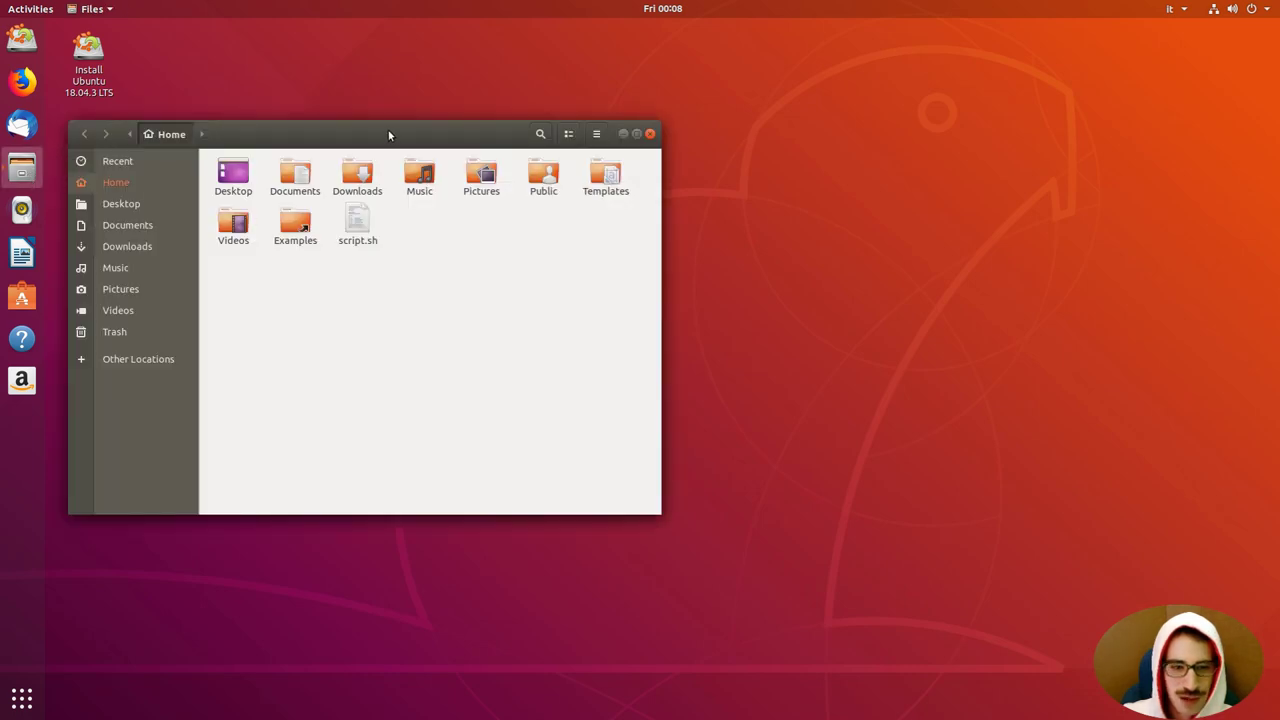
drag(391, 131, 504, 108)
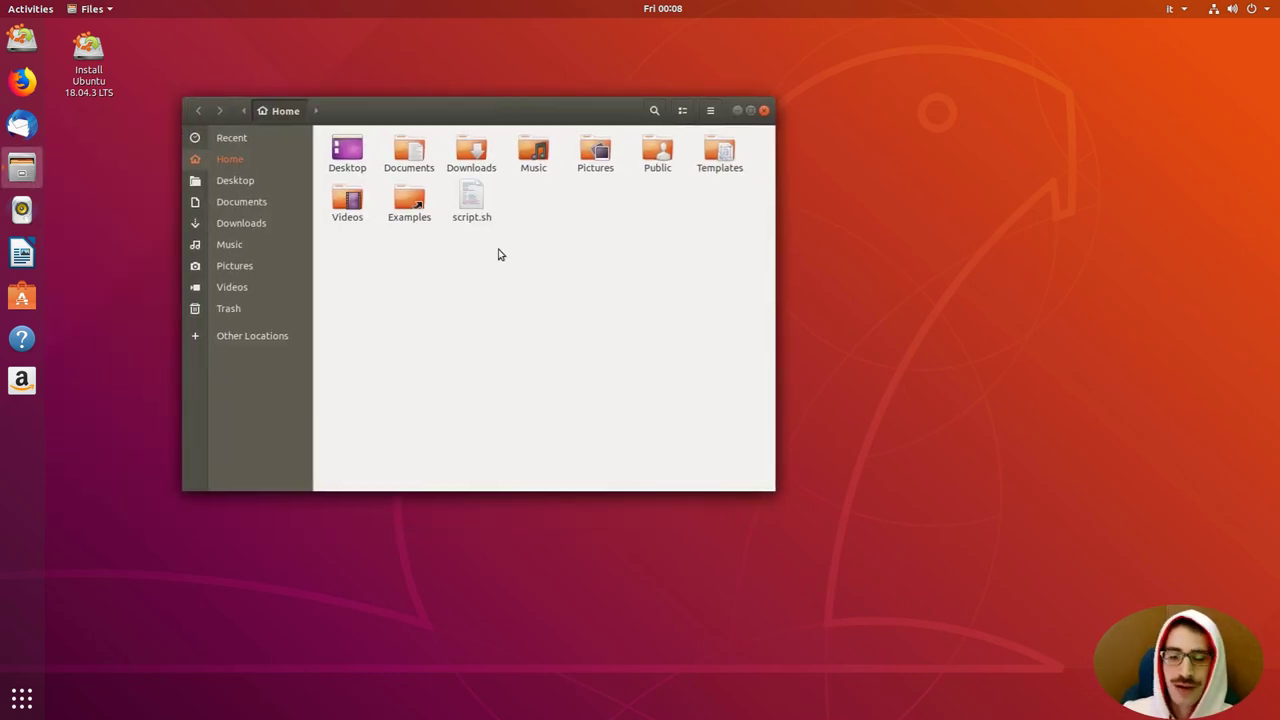
right_click(471, 193)
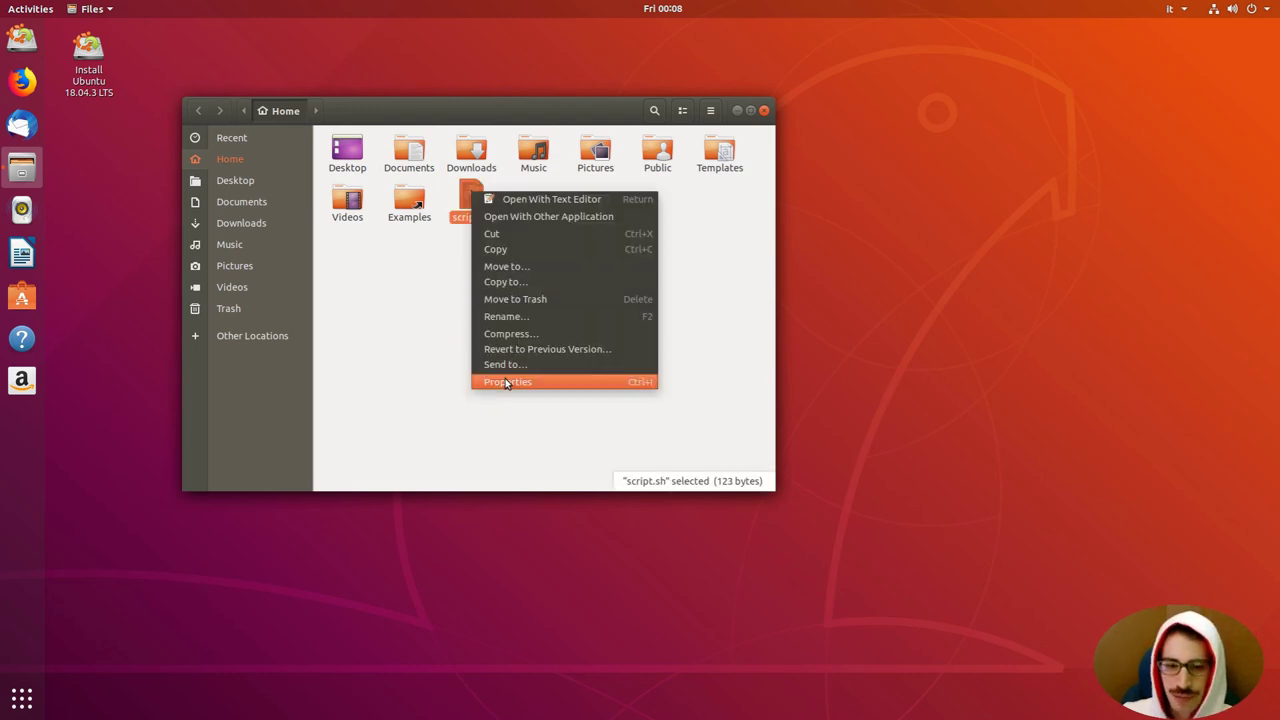
click(505, 380)
click(501, 177)
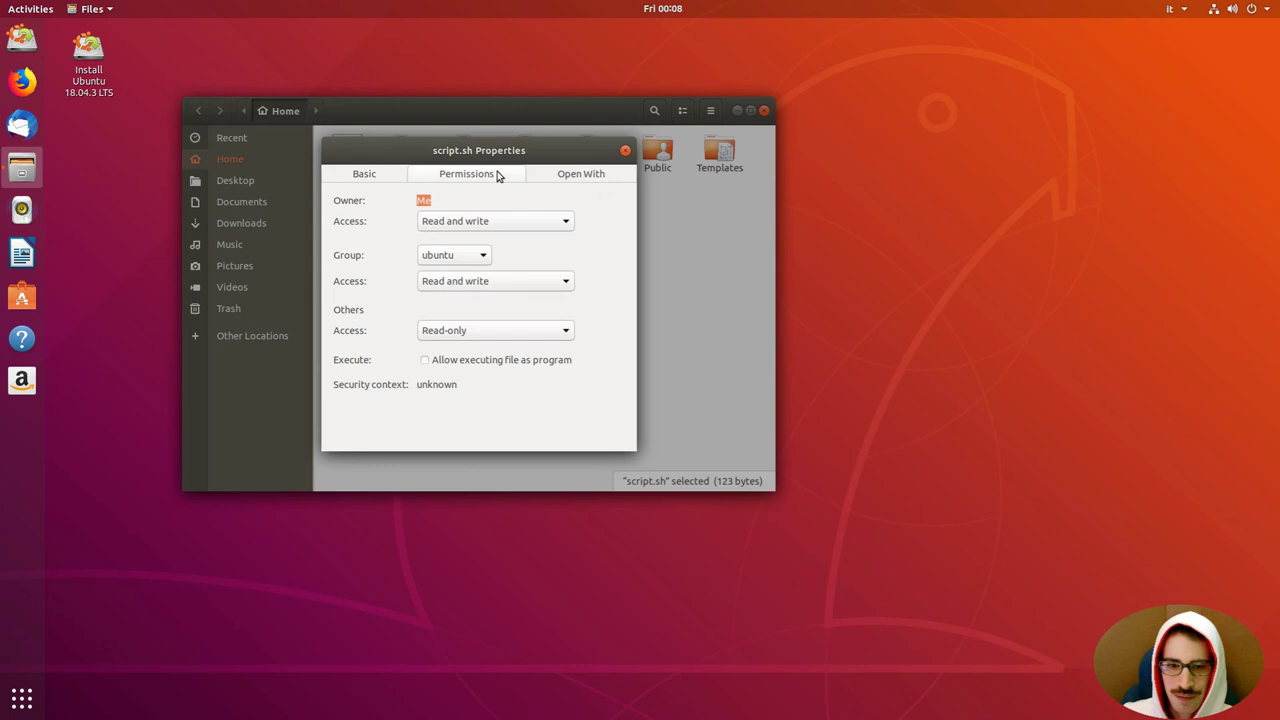
click(440, 363)
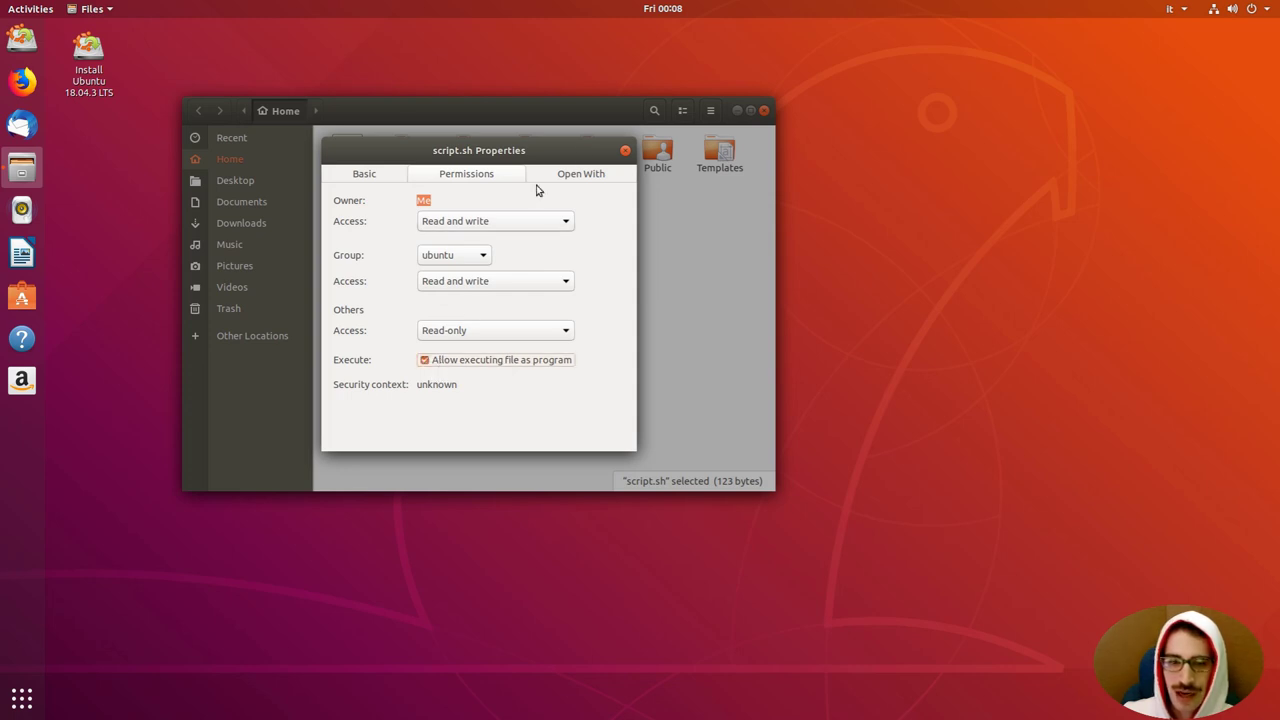
click(625, 150)
click(628, 240)
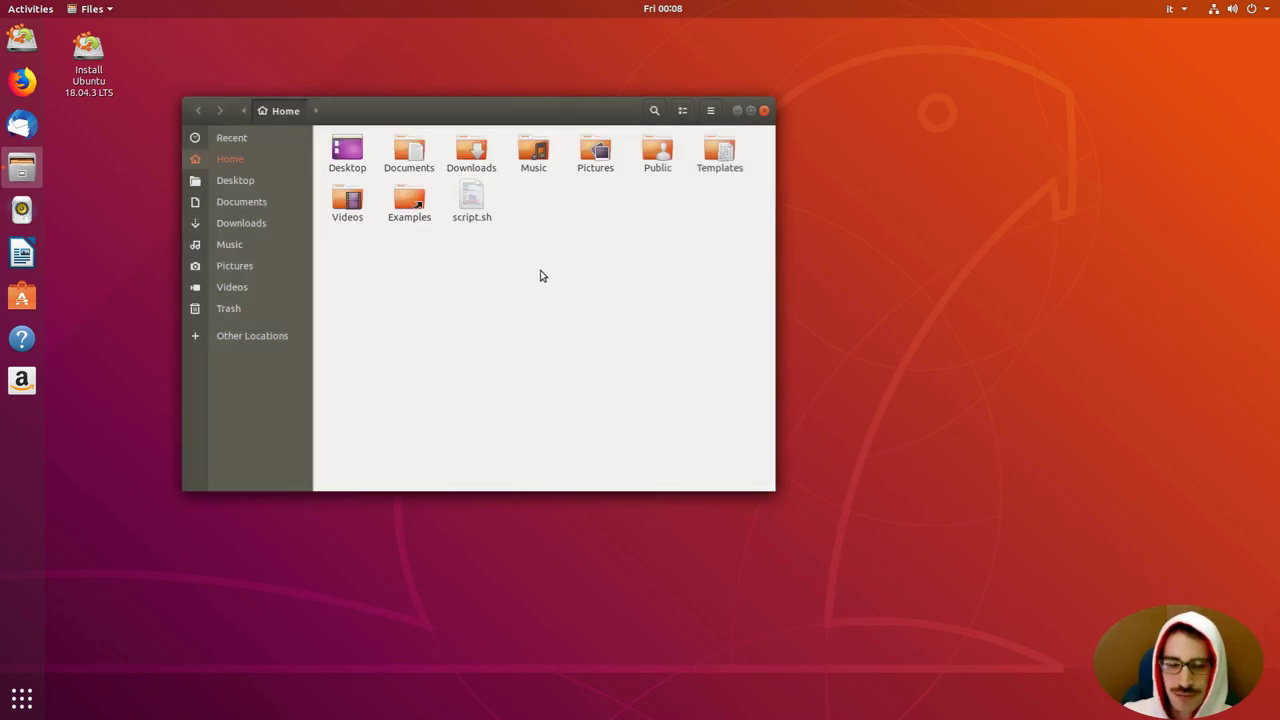
Open a terminal and arrange it beside the Files window so that both the prompt and script.sh are accessible
drag(521, 104, 612, 100)
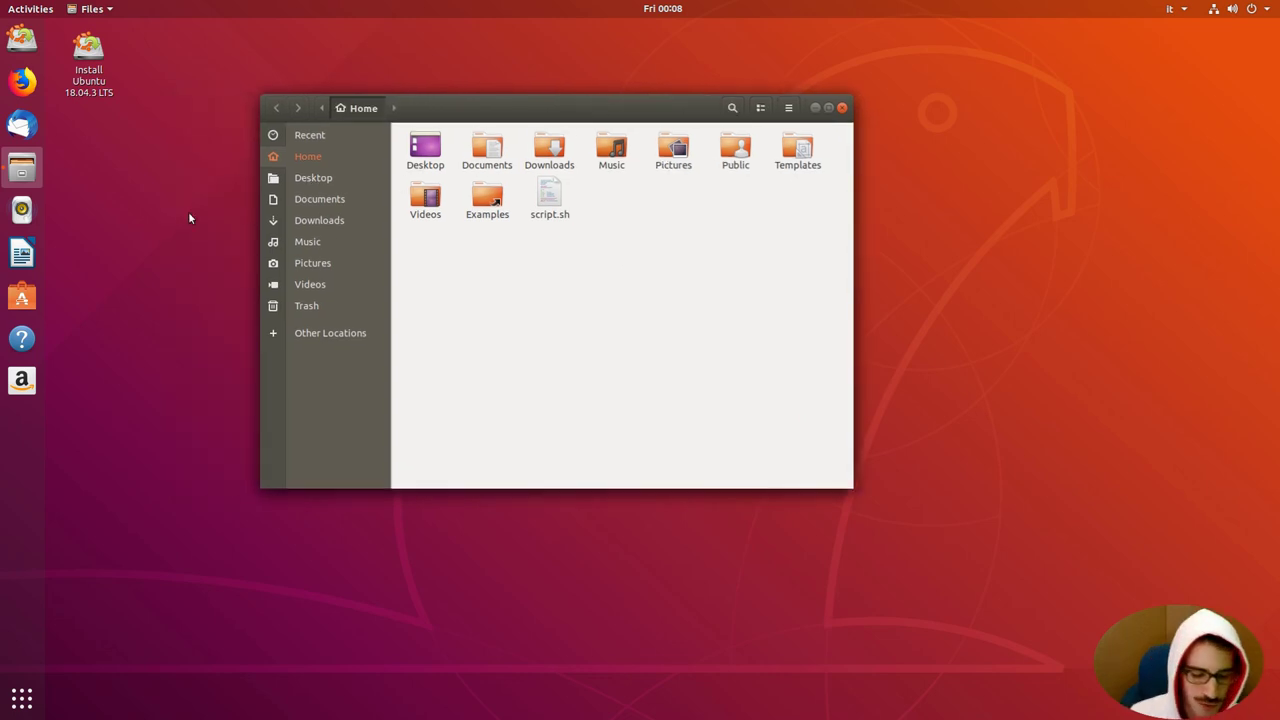
key(ctrl+alt+t)
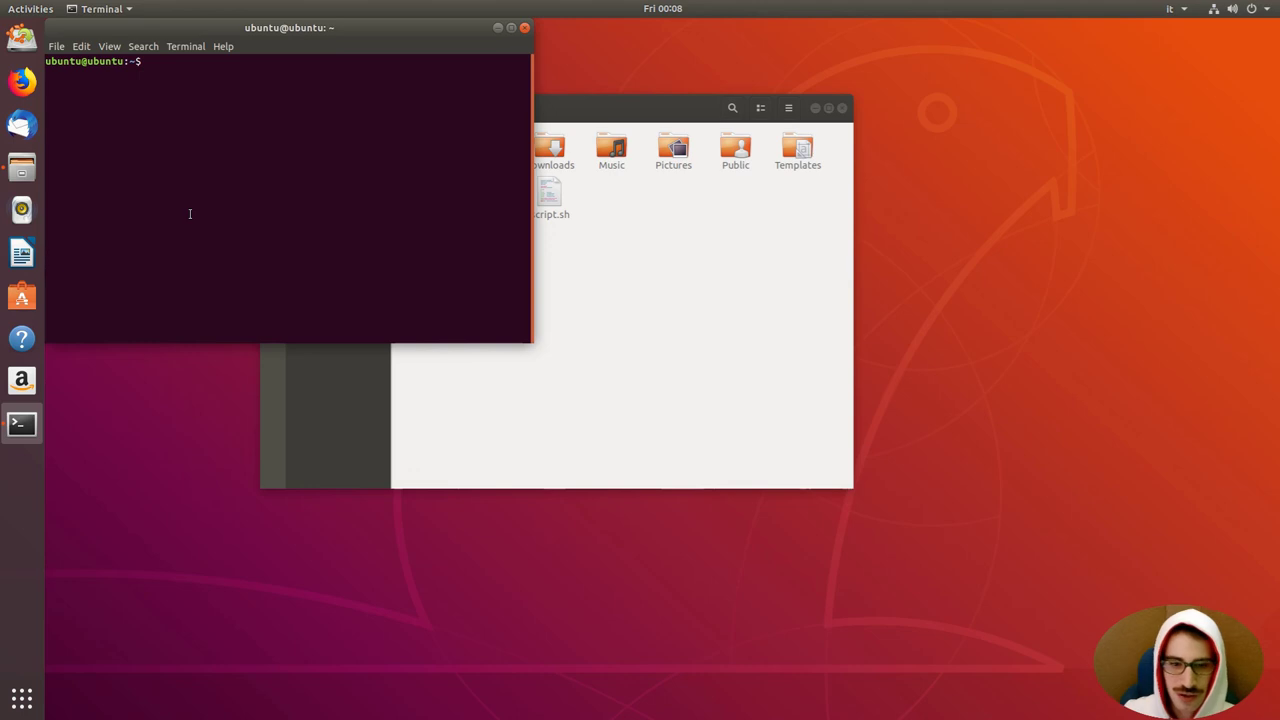
drag(262, 30, 304, 300)
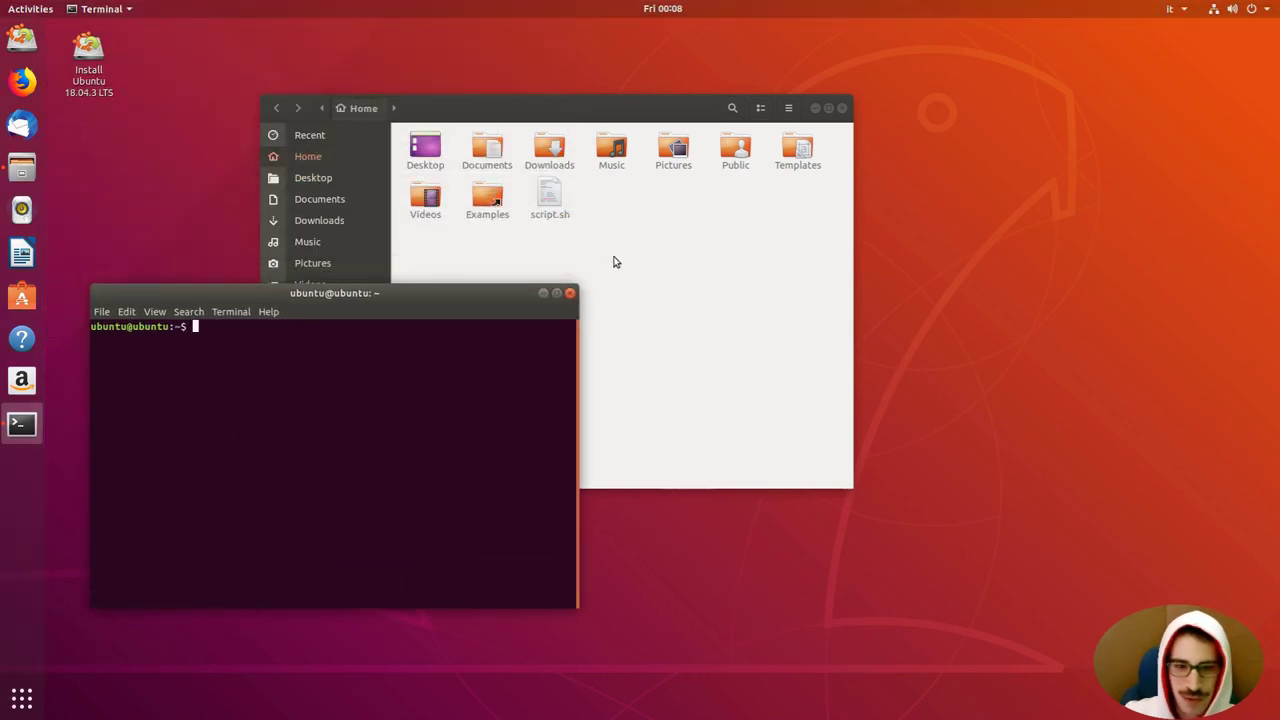
click(525, 125)
drag(524, 120, 810, 90)
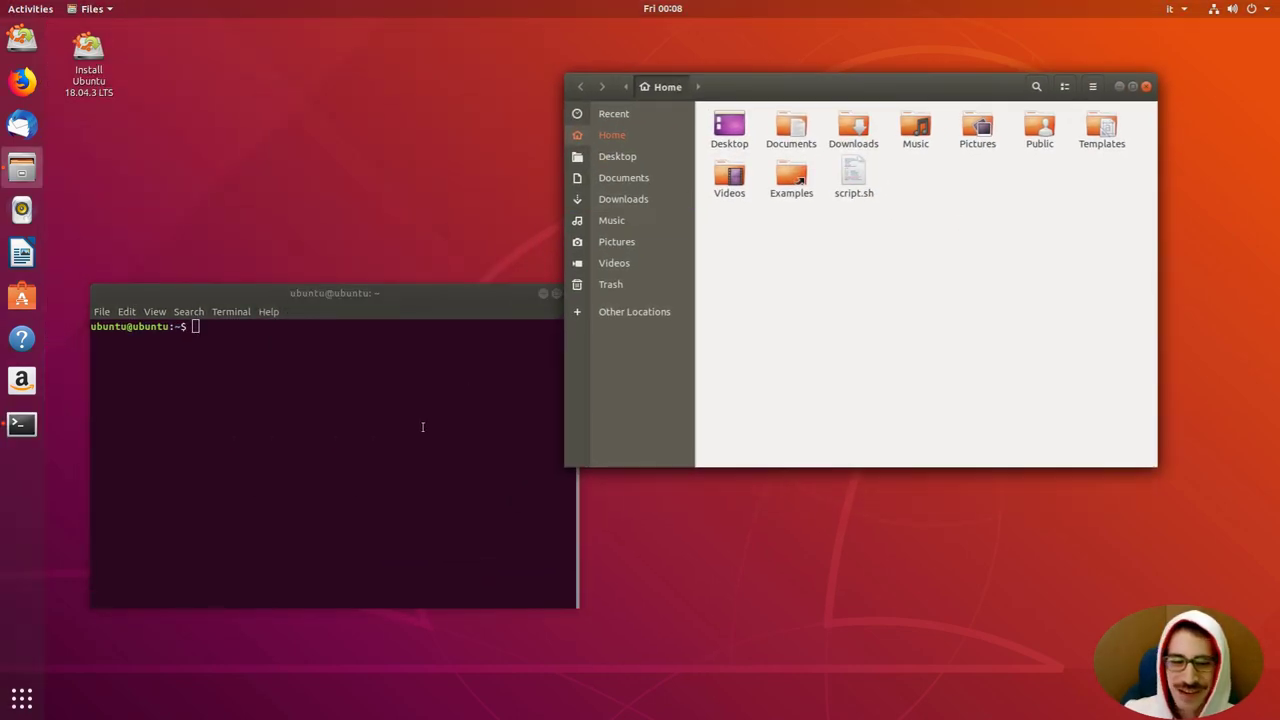
Run script.sh with sudo in the terminal, inserting its path '/home/ubuntu/script.sh' from the Files window
click(422, 427)
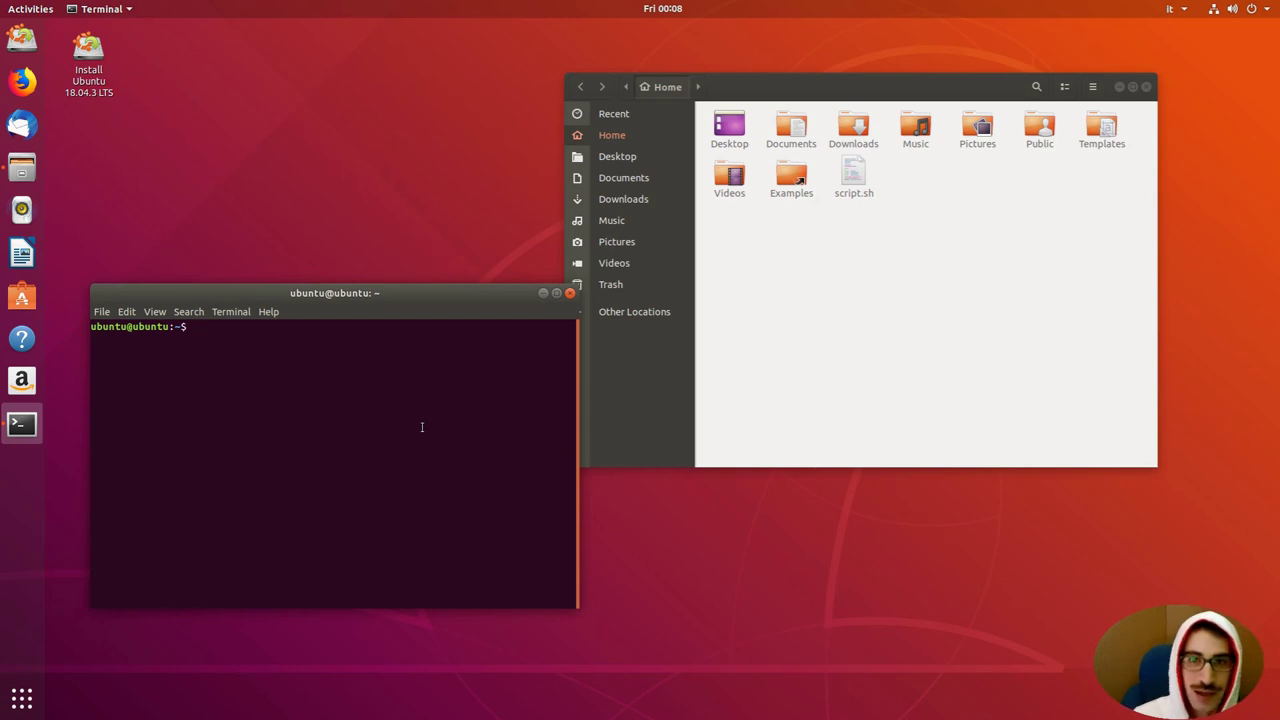
text(sudo)
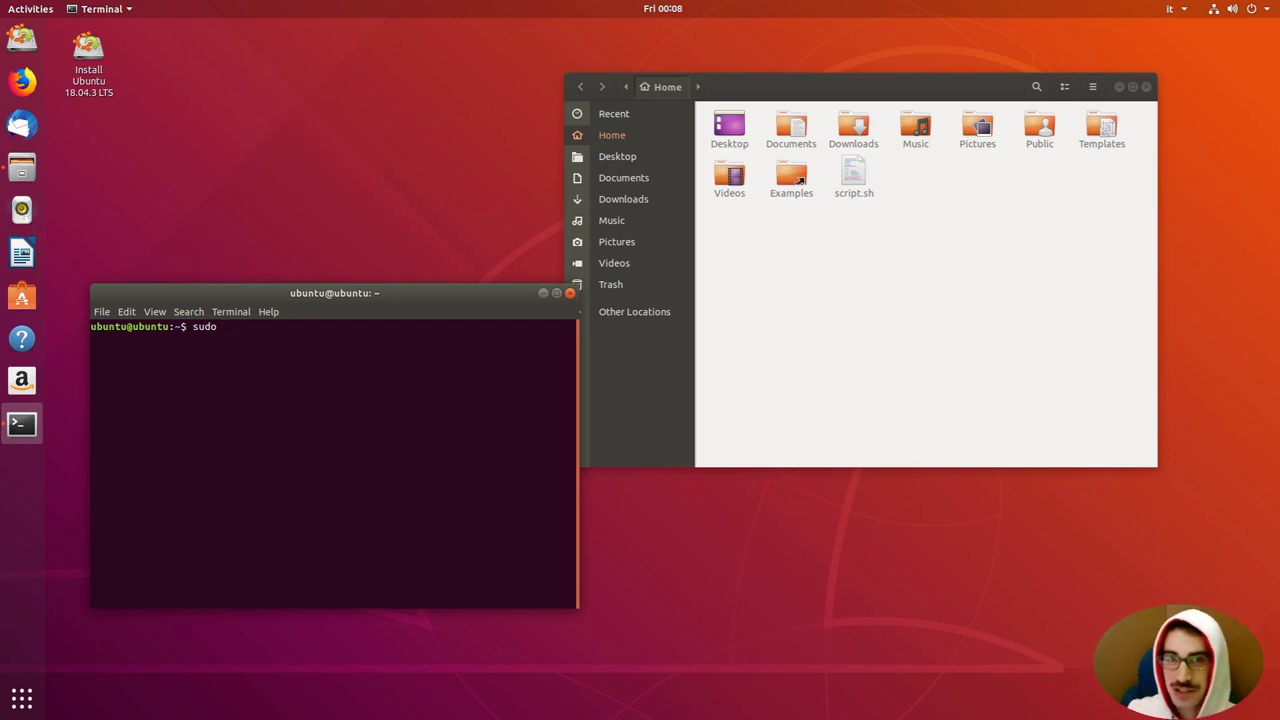
drag(852, 176, 376, 381)
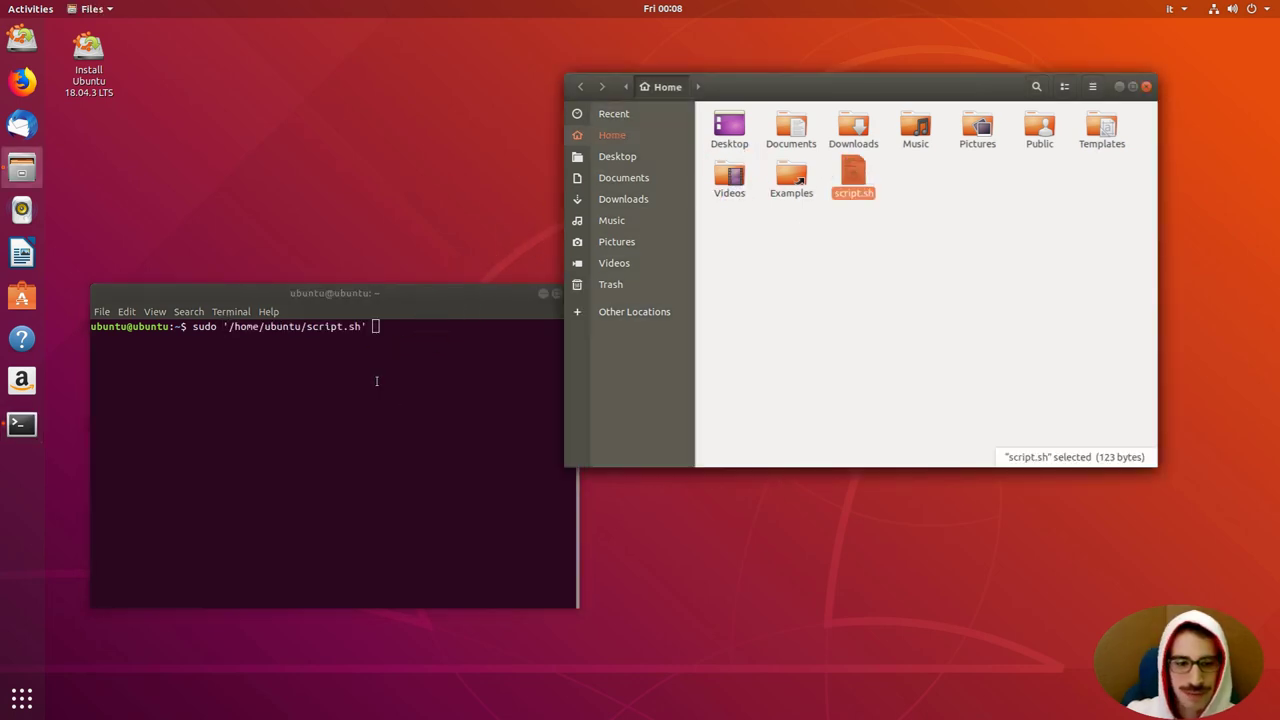
click(376, 380)
key(Return)
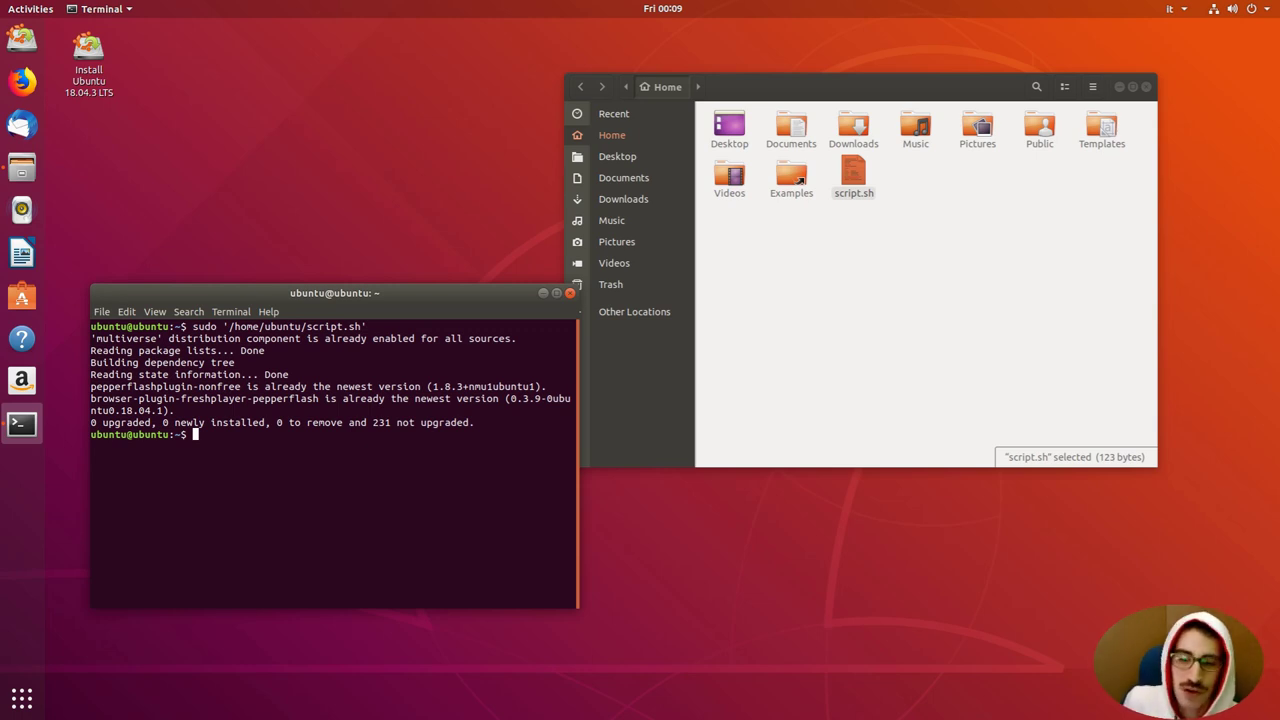
click(868, 279)
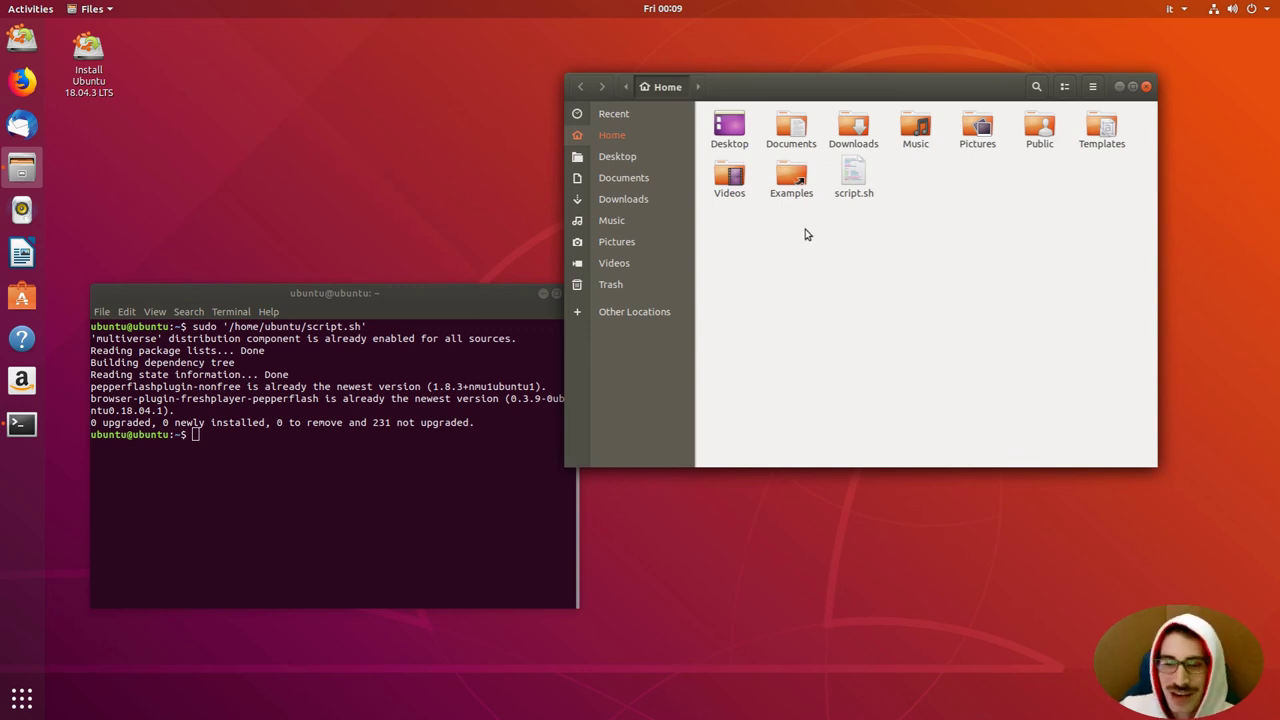
drag(829, 220, 893, 160)
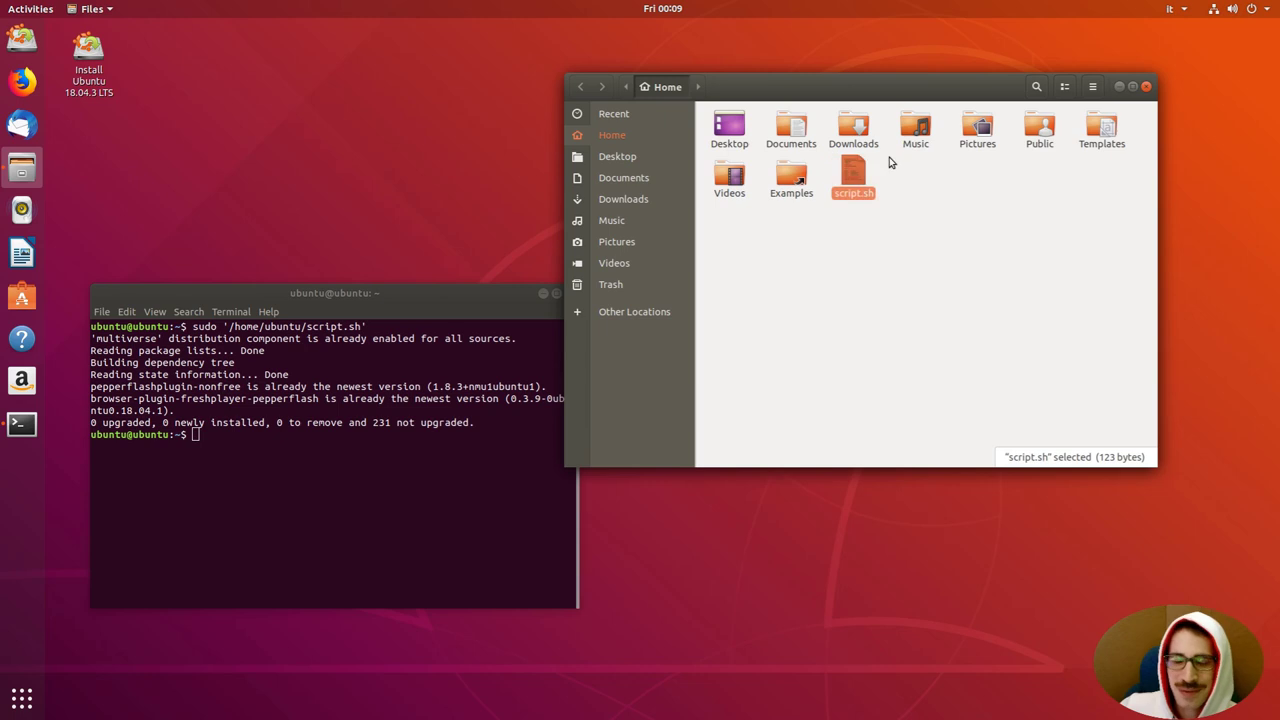
click(893, 160)
click(583, 360)
click(942, 325)
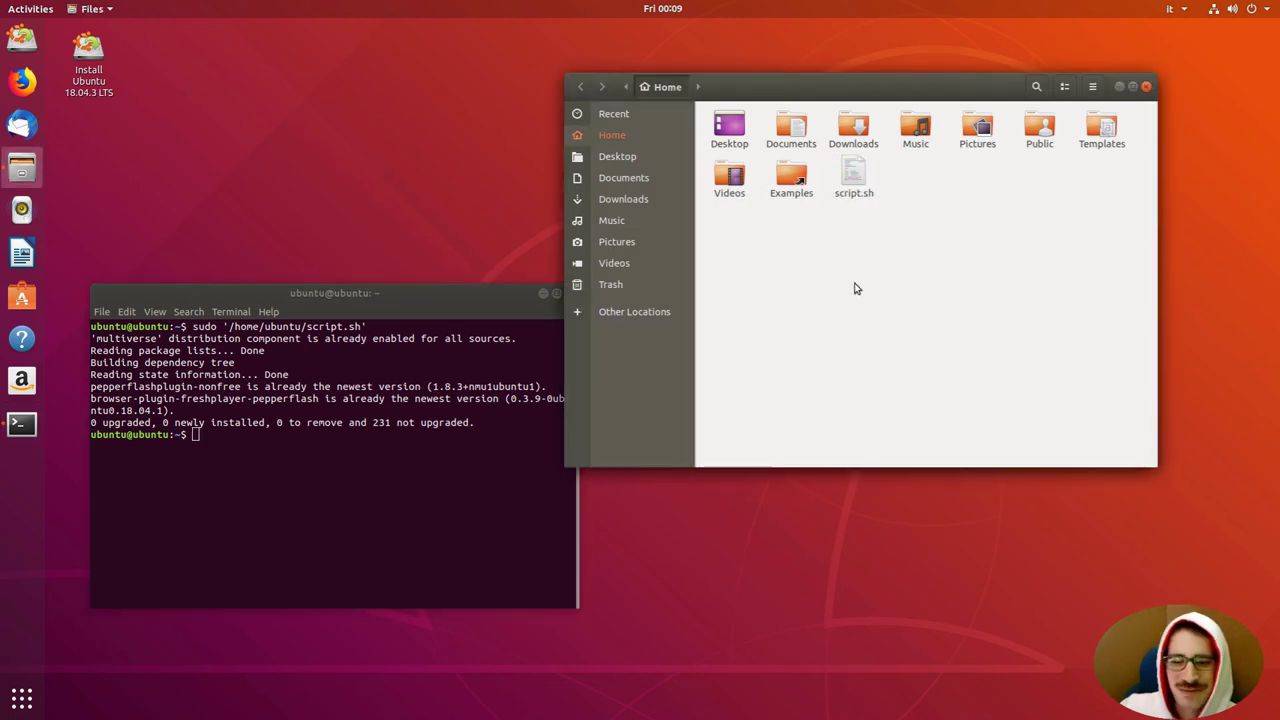
Close the Files window and the terminal window
key(alt+Tab)
click(1145, 86)
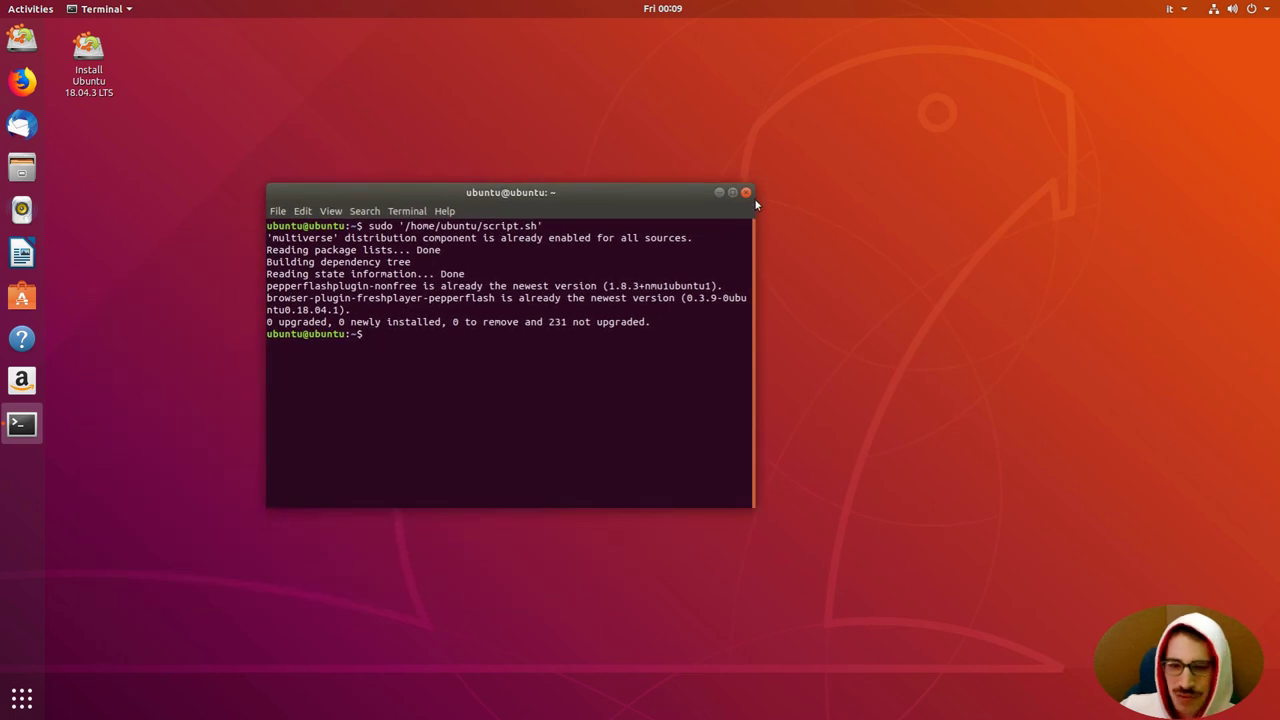
click(746, 193)
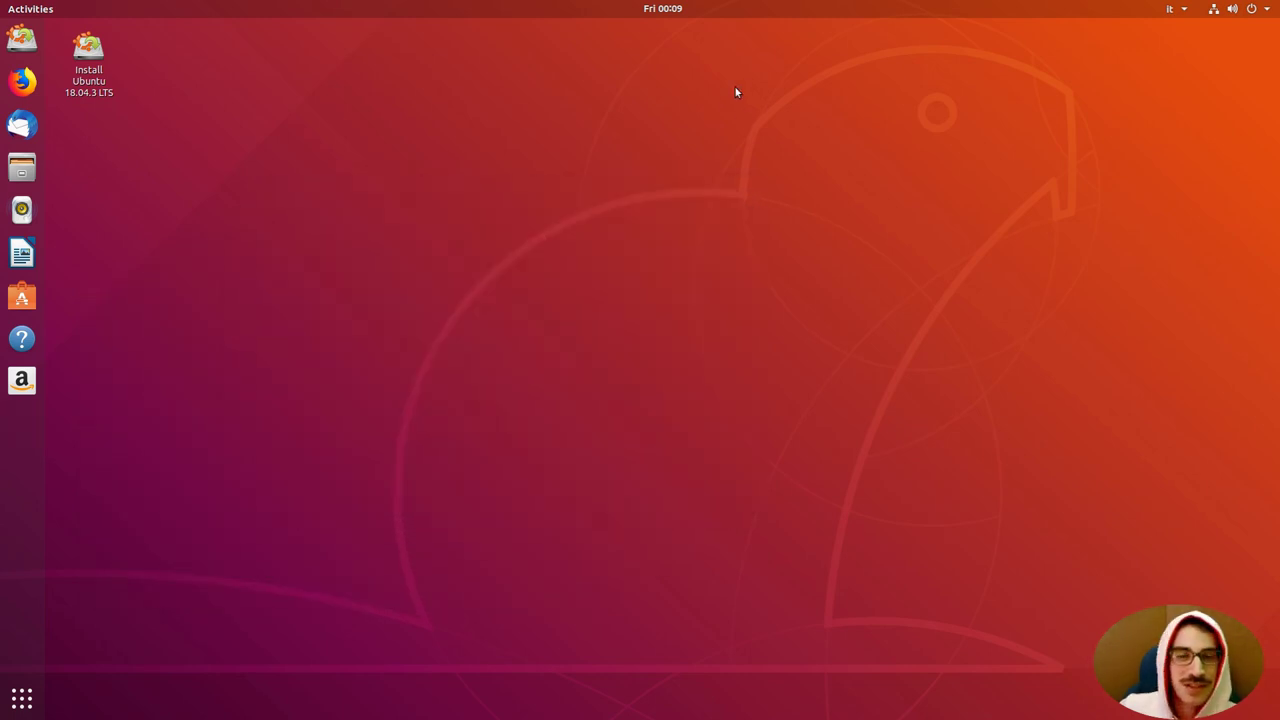
drag(698, 53, 664, 149)
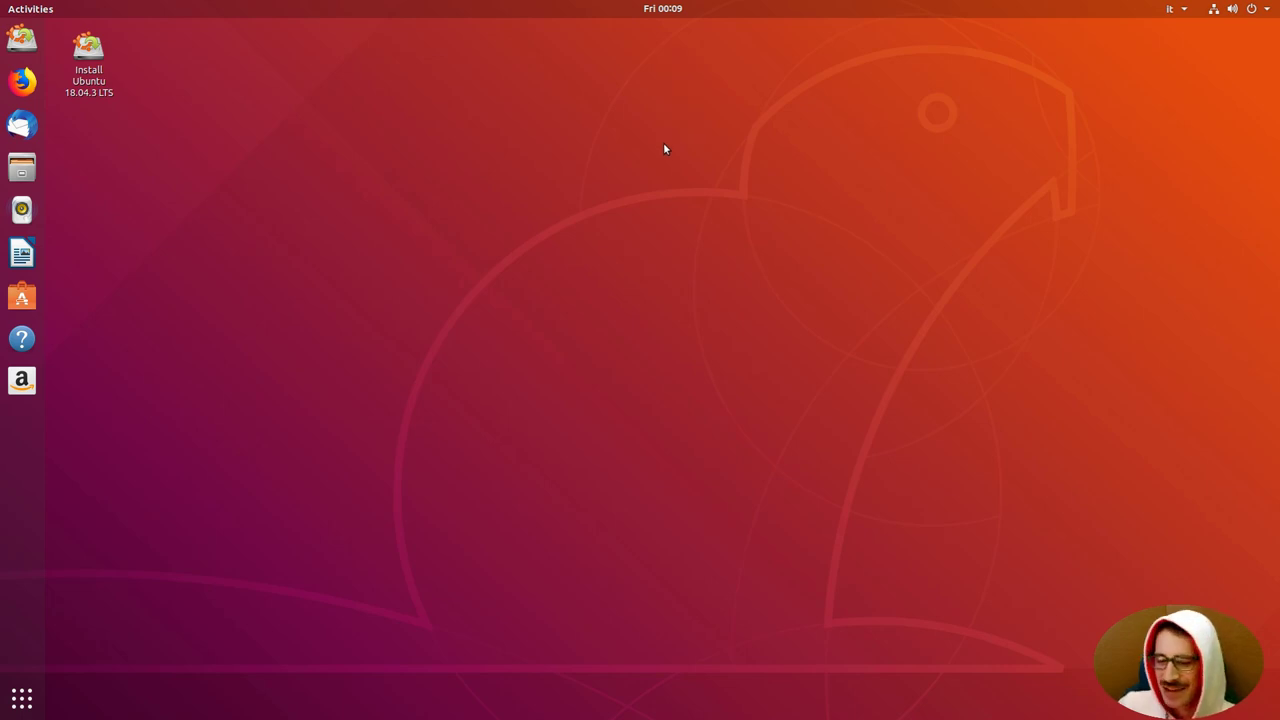